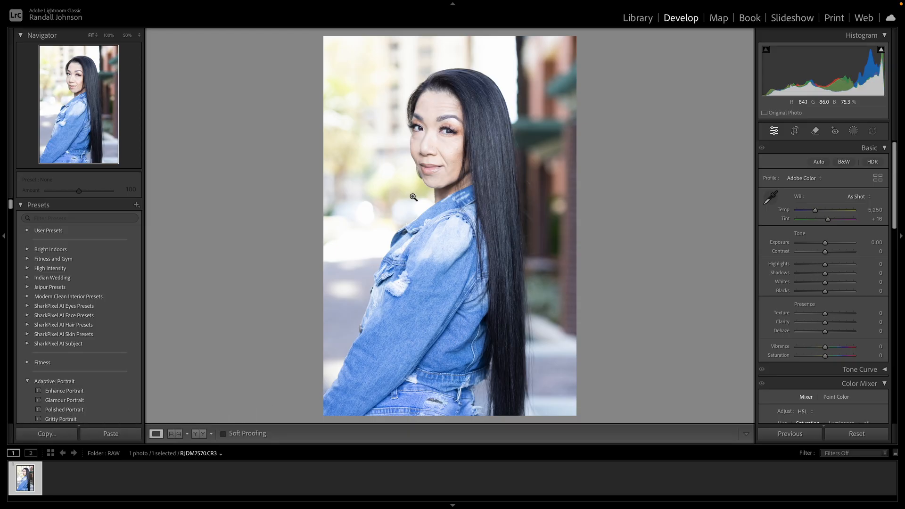
Apply automatic tone adjustments to the portrait and set Blacks to -32
{"action": "left_click", "coordinate": [821, 163]}
{"action": "left_click_drag", "start_coordinate": [819, 291], "coordinate": [817, 295]}
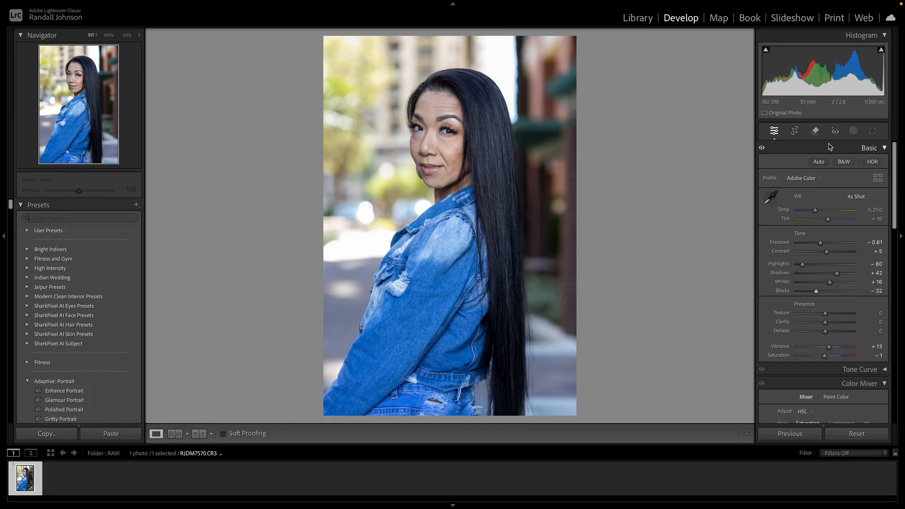
Create a subject mask named "model" and set its Exposure to 0.18, Contrast to 10 and Blacks to -10
{"action": "left_click", "coordinate": [853, 131]}
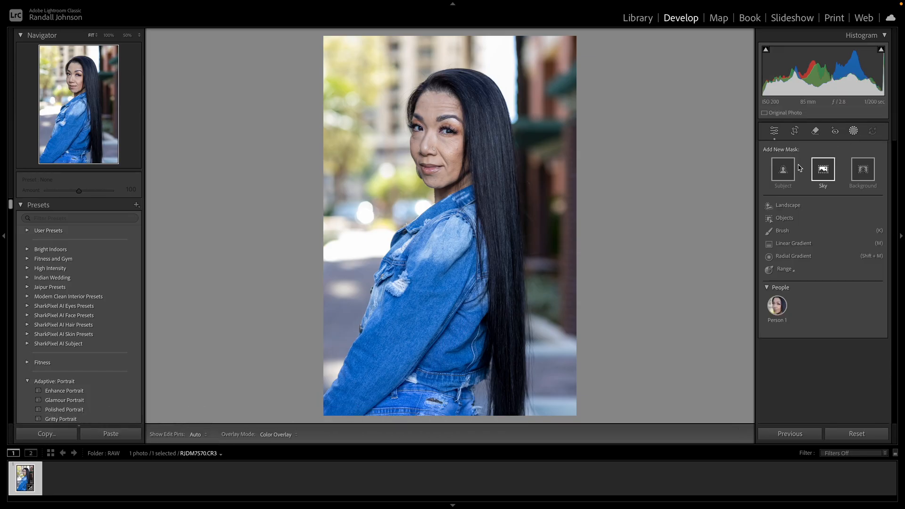
{"action": "left_click", "coordinate": [783, 169]}
{"action": "left_click", "coordinate": [739, 70]}
{"action": "left_click", "coordinate": [744, 76]}
{"action": "type", "text": "model"}
{"action": "key", "text": "Return"}
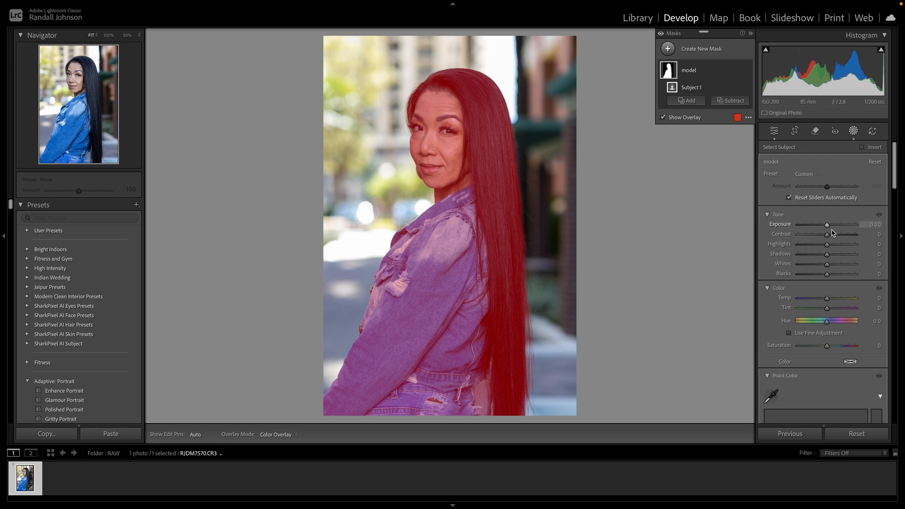
{"action": "left_click_drag", "start_coordinate": [829, 226], "coordinate": [831, 237]}
{"action": "left_click_drag", "start_coordinate": [830, 278], "coordinate": [828, 278]}
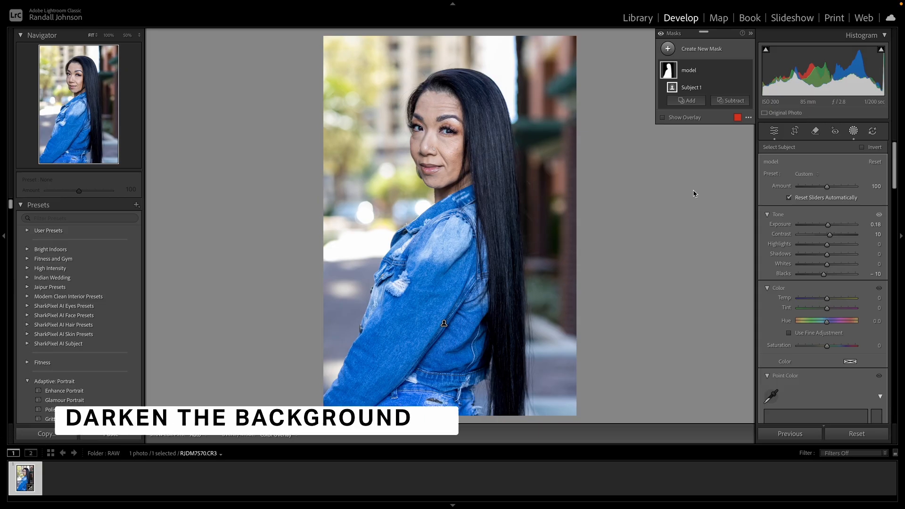
Add a background mask named "background" and set its Highlights to -100 and Exposure to -0.36
{"action": "left_click", "coordinate": [712, 51]}
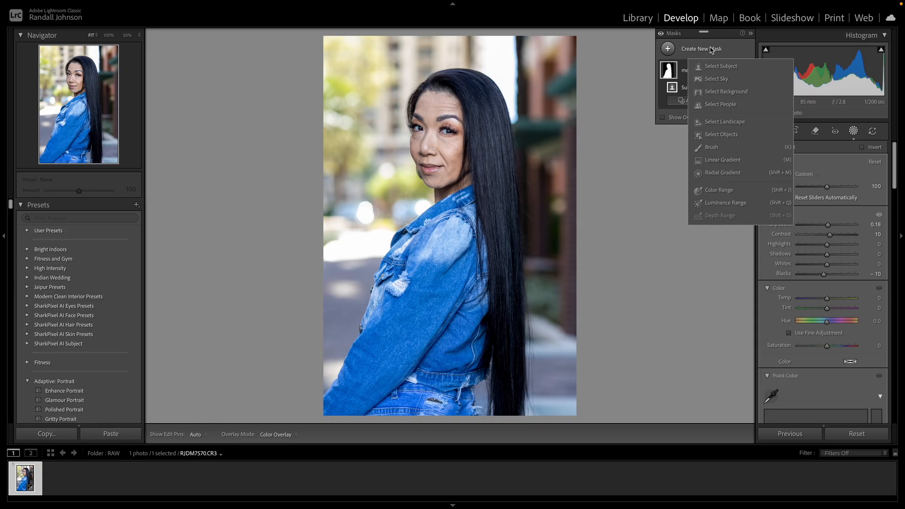
{"action": "left_click", "coordinate": [719, 92]}
{"action": "left_click", "coordinate": [738, 70]}
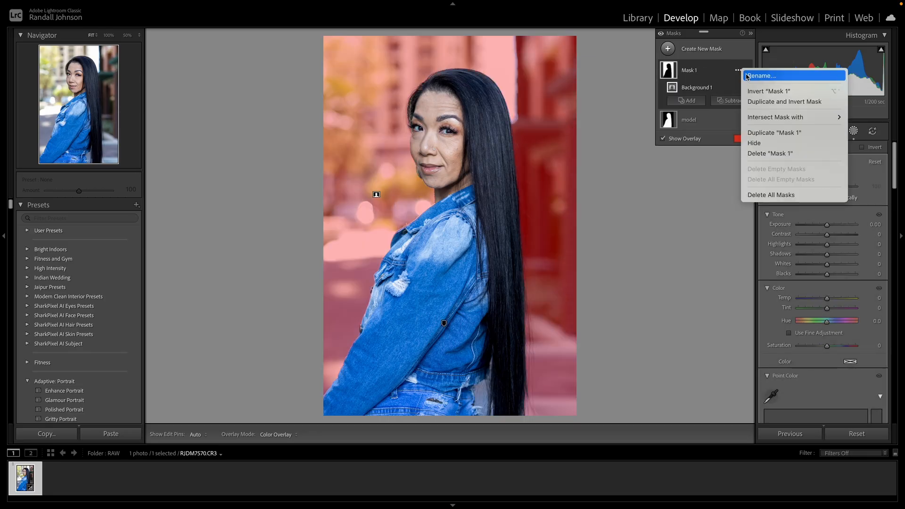
{"action": "left_click", "coordinate": [761, 76]}
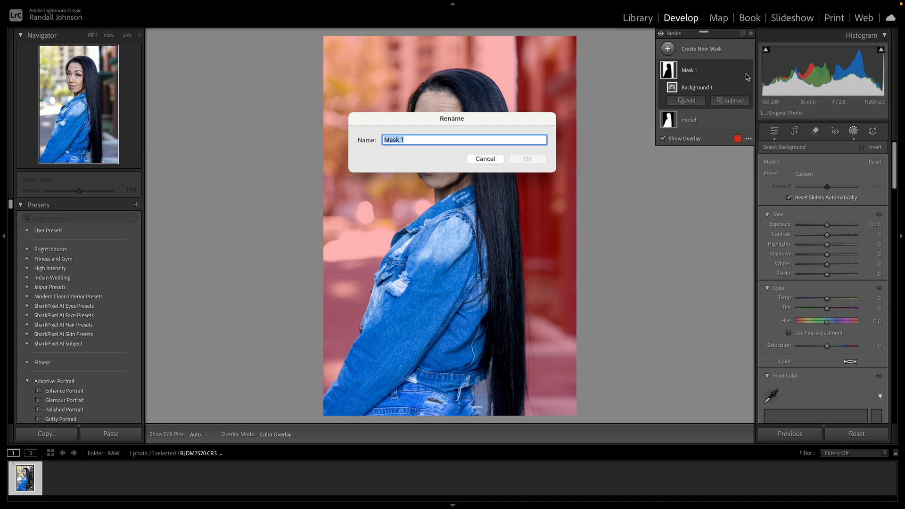
{"action": "type", "text": "background"}
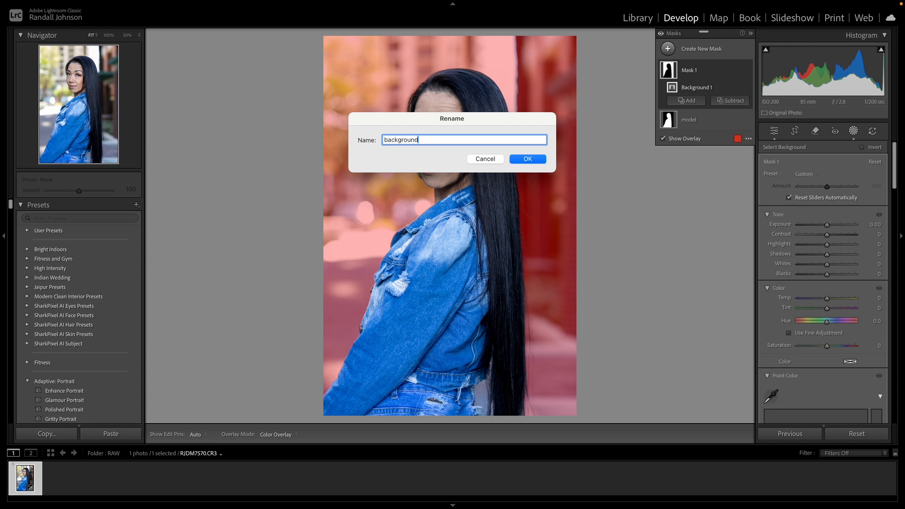
{"action": "key", "text": "Return"}
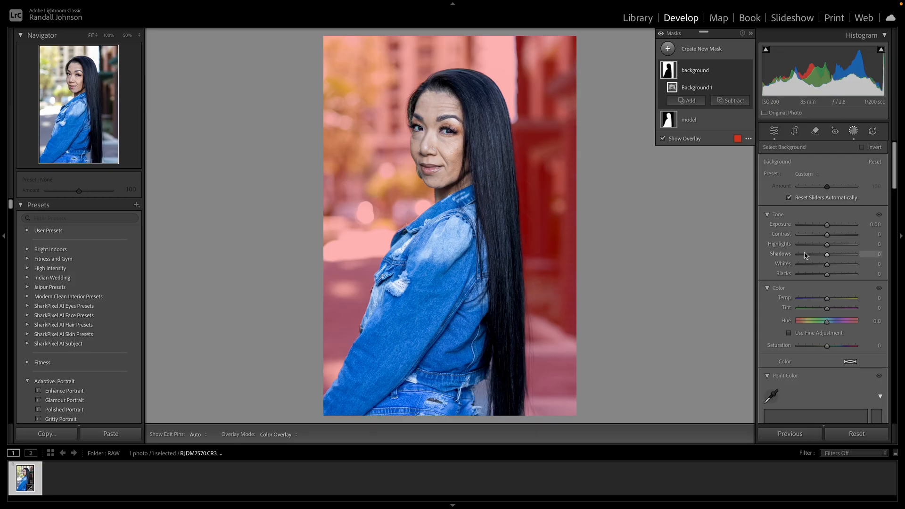
{"action": "left_click_drag", "start_coordinate": [828, 246], "coordinate": [791, 246]}
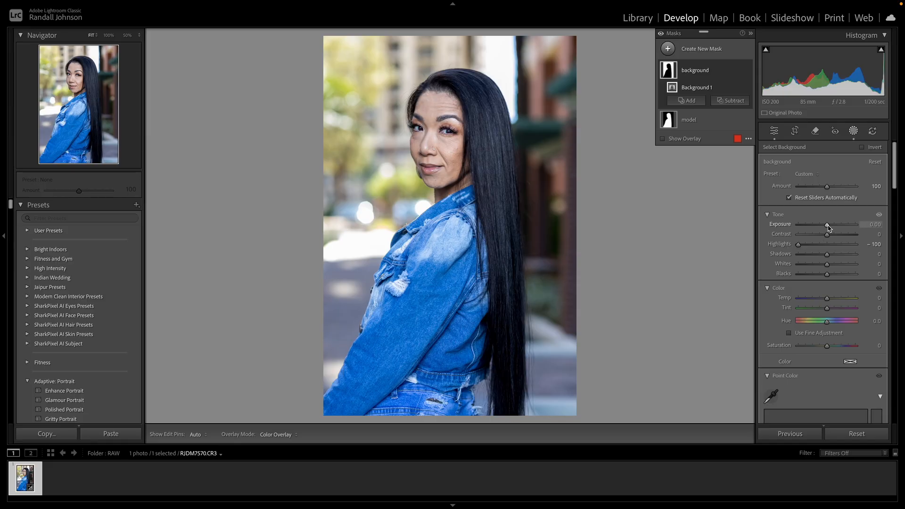
{"action": "left_click_drag", "start_coordinate": [829, 228], "coordinate": [826, 228]}
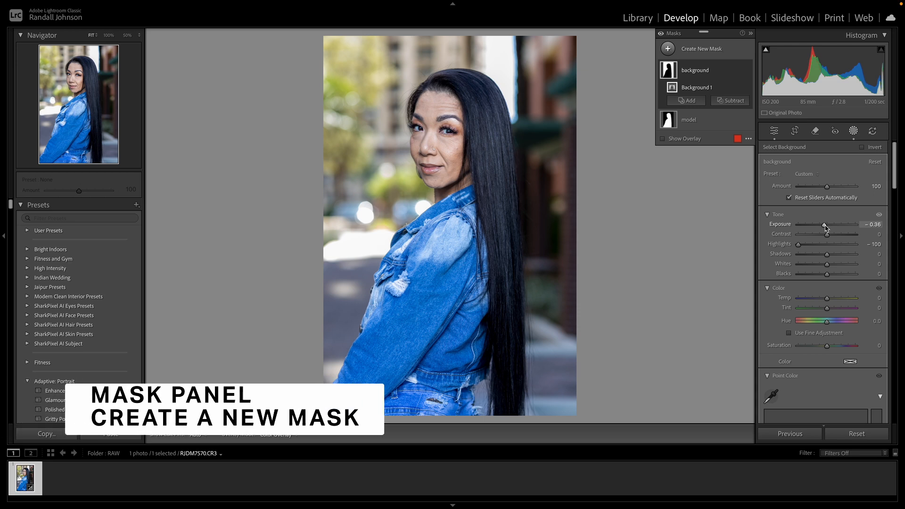
Create a people mask for Person 1 covering only Facial Skin and Body Skin
{"action": "left_click", "coordinate": [709, 52]}
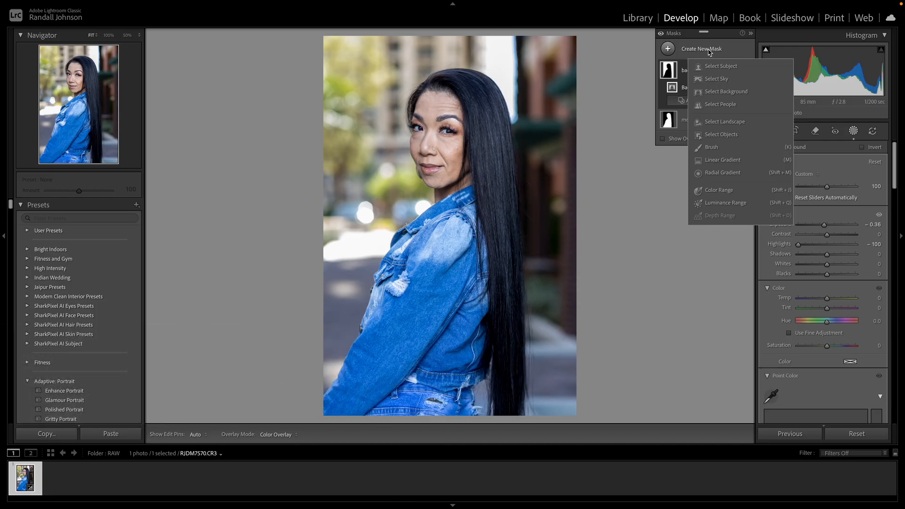
{"action": "left_click", "coordinate": [720, 104]}
{"action": "left_click", "coordinate": [781, 166]}
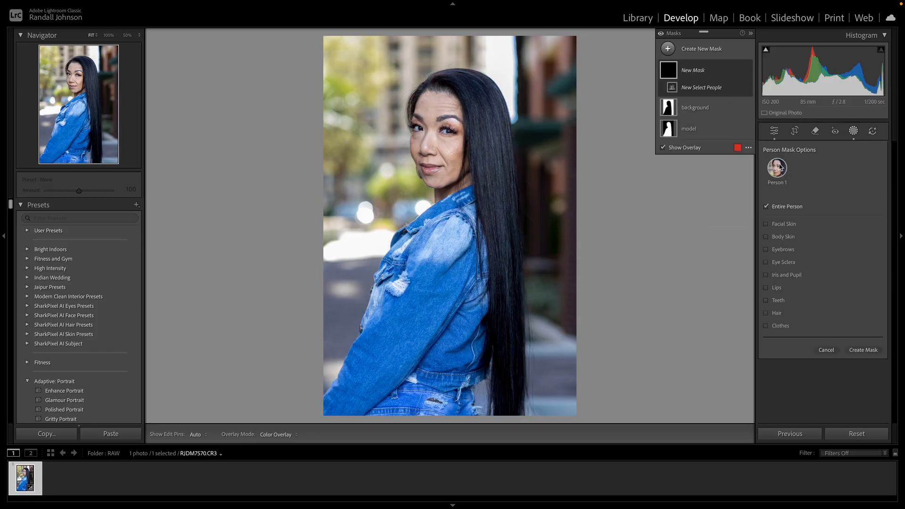
{"action": "left_click", "coordinate": [767, 207]}
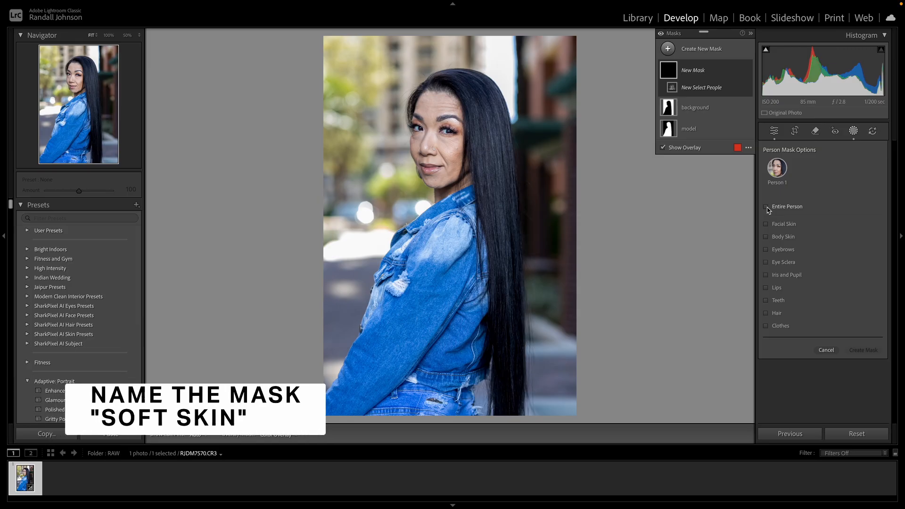
{"action": "left_click", "coordinate": [766, 223]}
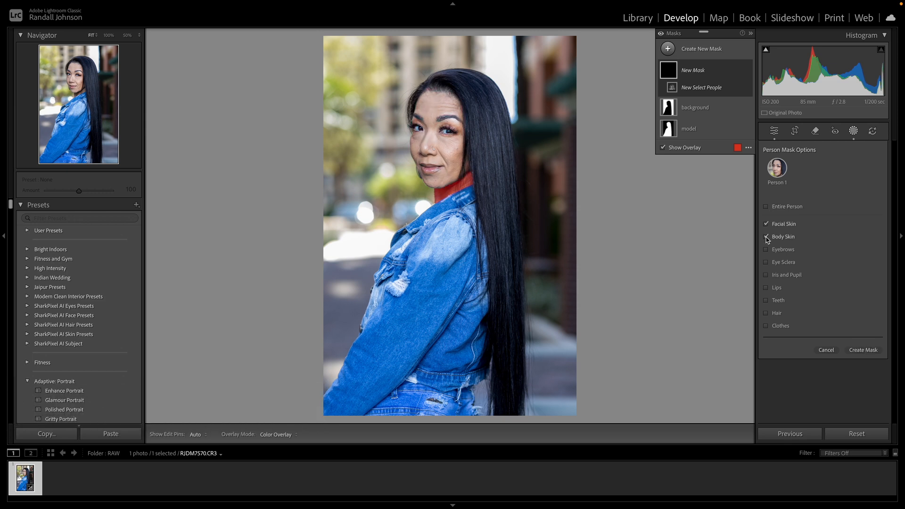
{"action": "left_click", "coordinate": [766, 237]}
{"action": "left_click", "coordinate": [866, 360]}
Rename the new skin mask as "soft skin"
{"action": "left_click", "coordinate": [736, 71]}
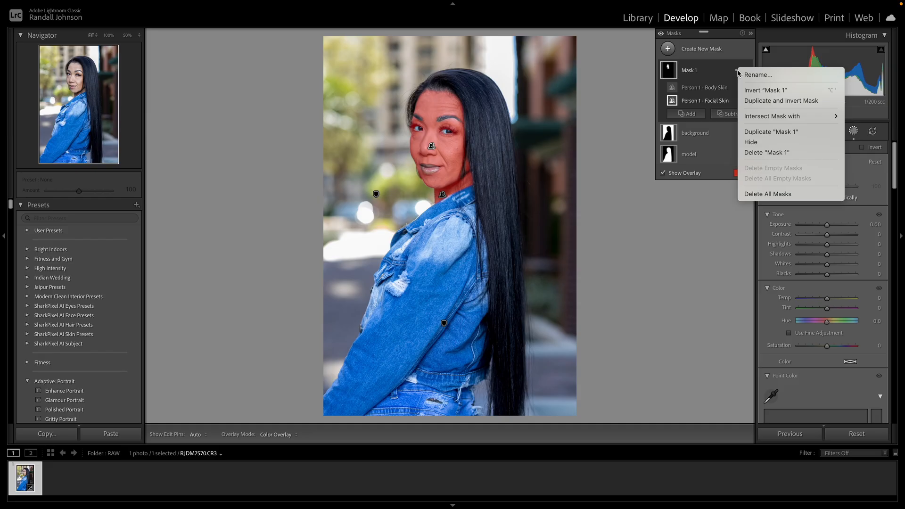
{"action": "left_click", "coordinate": [742, 76]}
{"action": "type", "text": "s"}
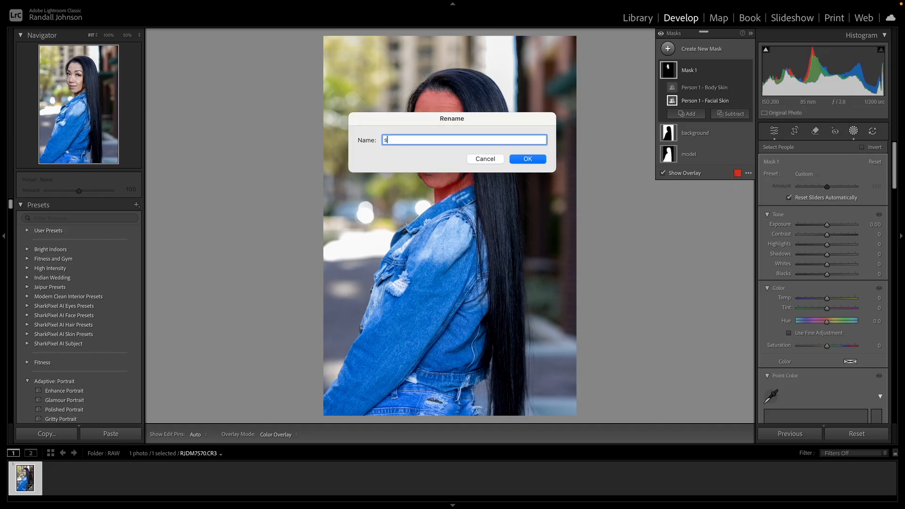
{"action": "type", "text": "oft skin"}
{"action": "key", "text": "Return"}
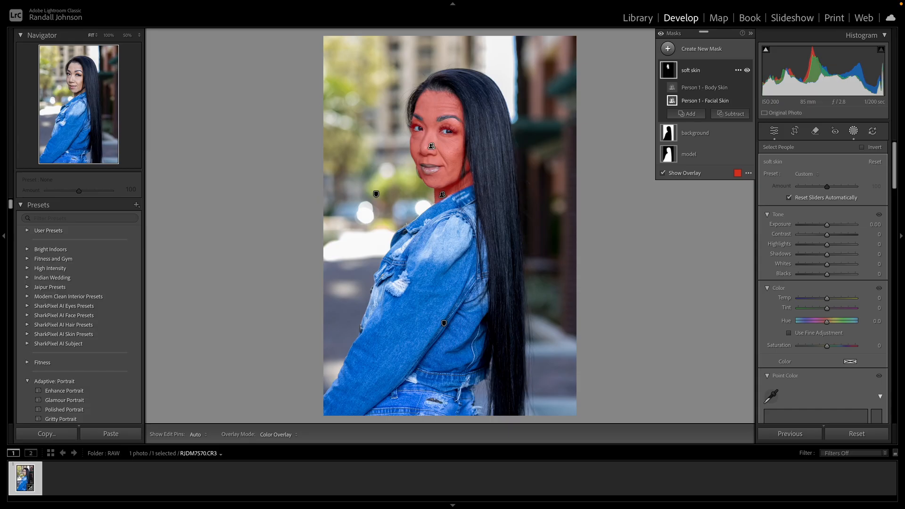
Soften the skin within the mask by setting Texture to -20 and Clarity to -15
{"action": "key", "text": "z"}
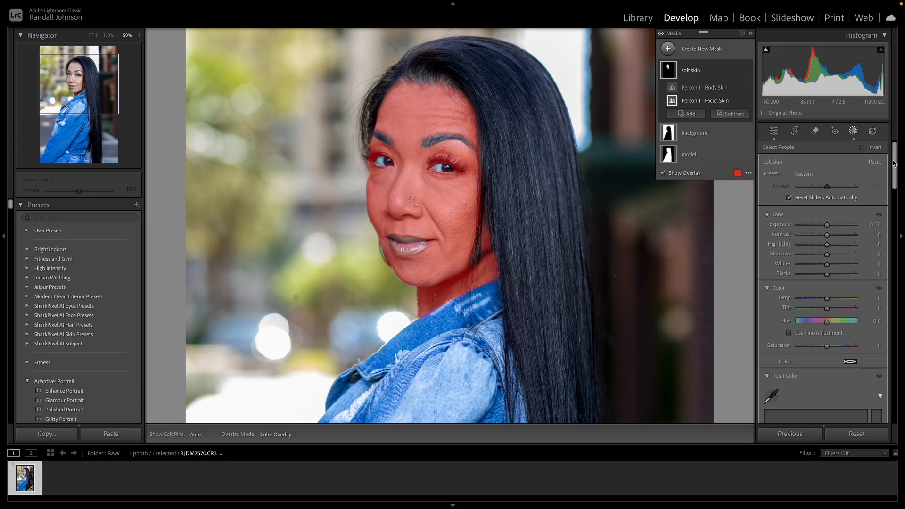
{"action": "left_click_drag", "start_coordinate": [896, 168], "coordinate": [897, 255]}
{"action": "left_click_drag", "start_coordinate": [827, 230], "coordinate": [824, 241]}
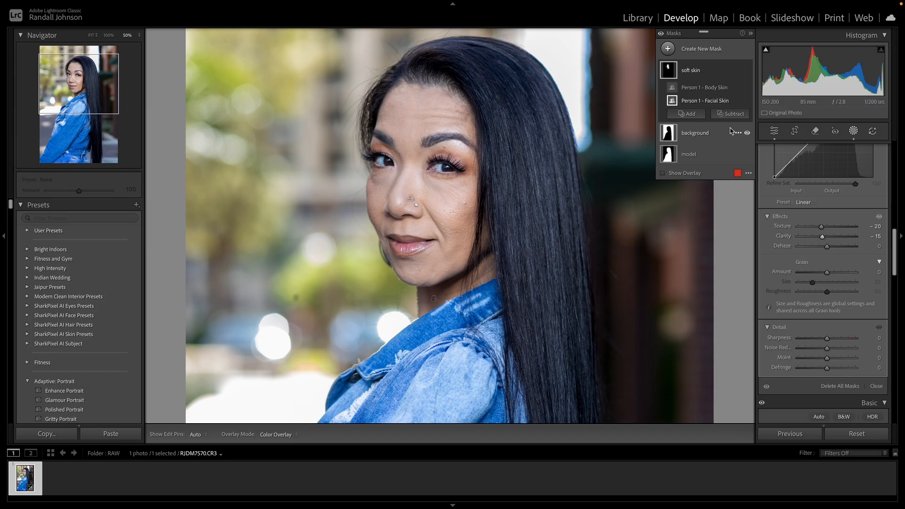
Compare the face before and after skin softening by repeatedly hiding and showing the soft skin mask
{"action": "left_click", "coordinate": [748, 71]}
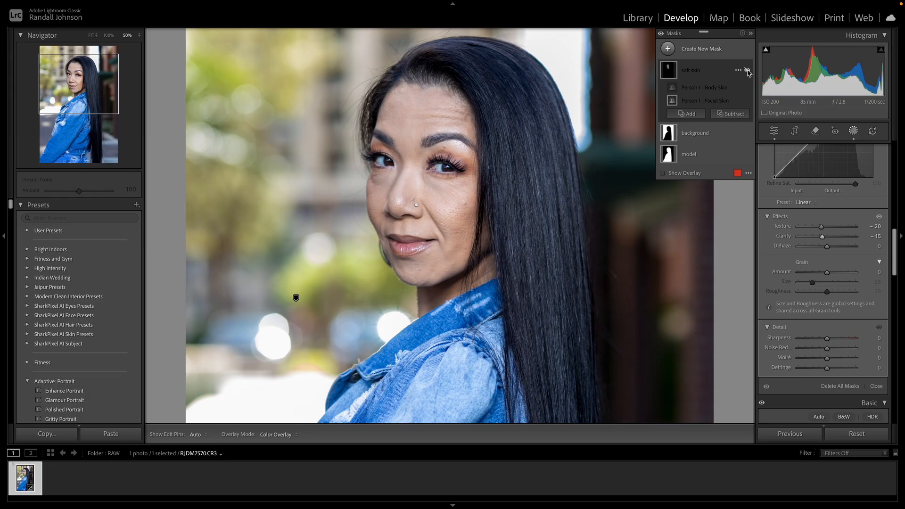
{"action": "left_click", "coordinate": [748, 71]}
{"action": "left_click", "coordinate": [748, 72]}
{"action": "left_click", "coordinate": [747, 71]}
{"action": "left_click", "coordinate": [748, 72]}
{"action": "left_click", "coordinate": [748, 71]}
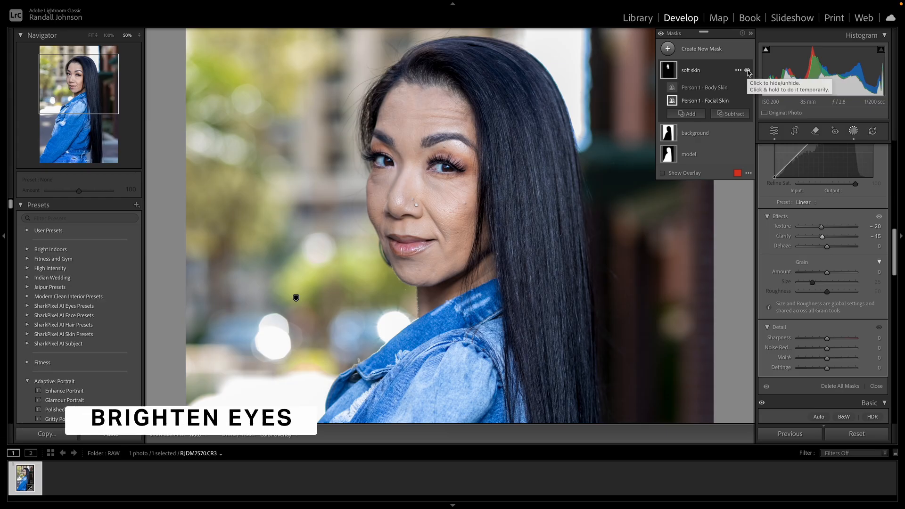
Create a single people mask for Person 1 covering only Eye Sclera and Iris and Pupil
{"action": "left_click", "coordinate": [708, 50]}
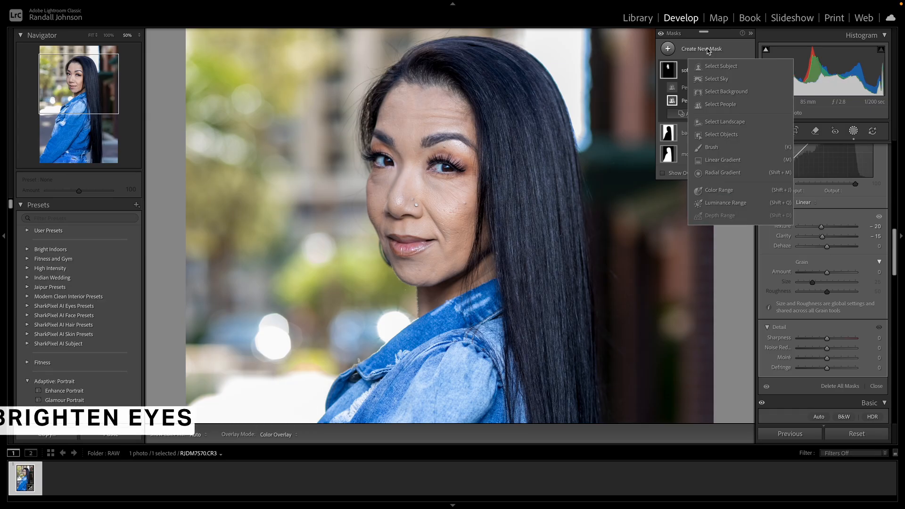
{"action": "left_click", "coordinate": [729, 106]}
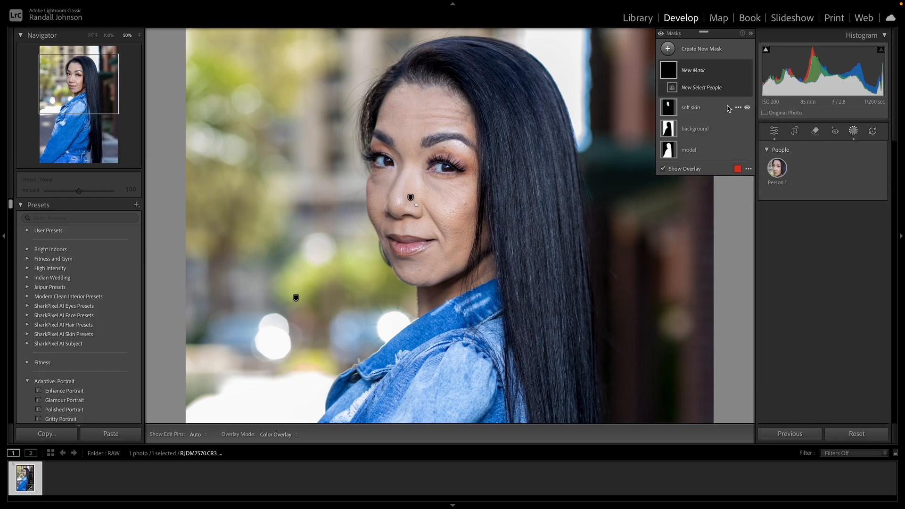
{"action": "left_click", "coordinate": [777, 169]}
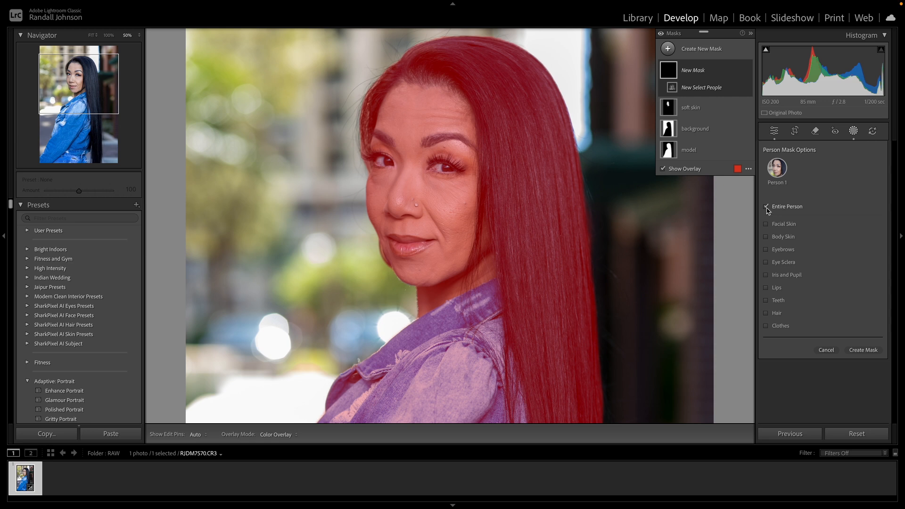
{"action": "left_click", "coordinate": [766, 207]}
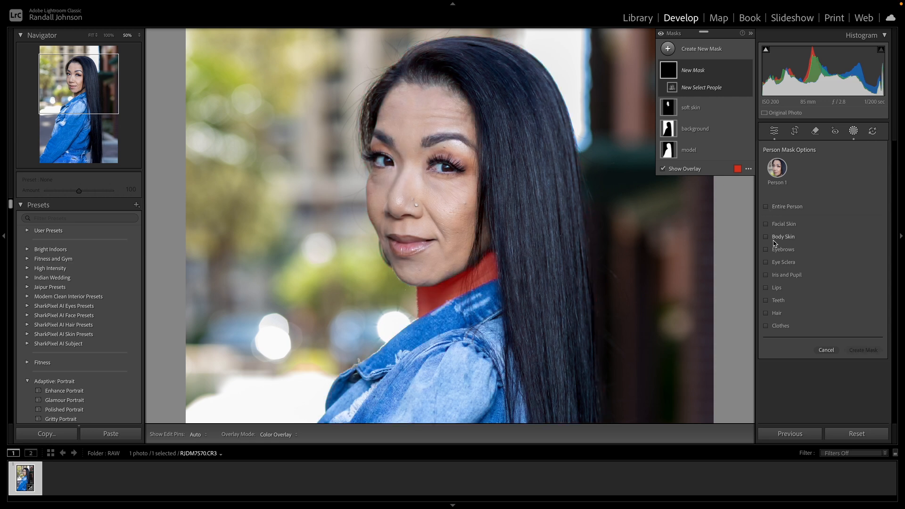
{"action": "left_click", "coordinate": [767, 263]}
{"action": "left_click", "coordinate": [767, 276]}
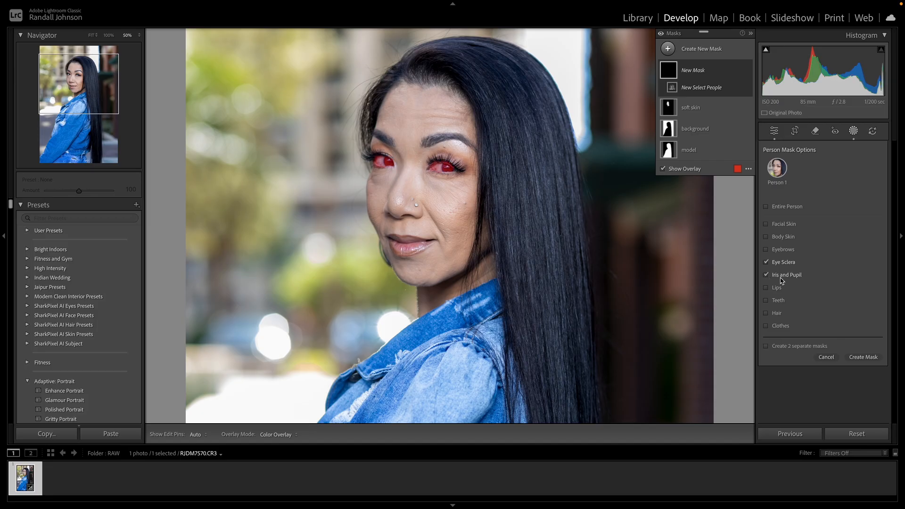
{"action": "left_click", "coordinate": [867, 358]}
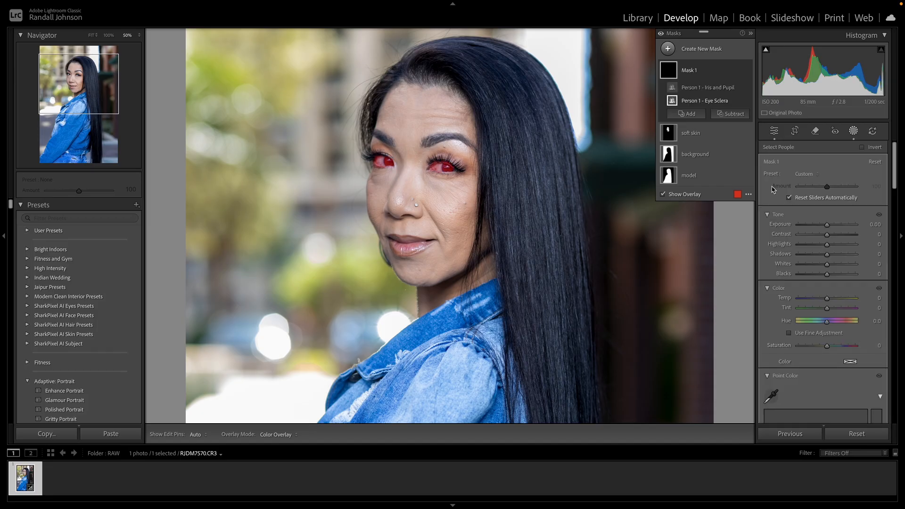
Rename the new eye mask as "eyes" and brighten it by setting Whites to 24
{"action": "left_click", "coordinate": [739, 70]}
{"action": "left_click", "coordinate": [744, 75]}
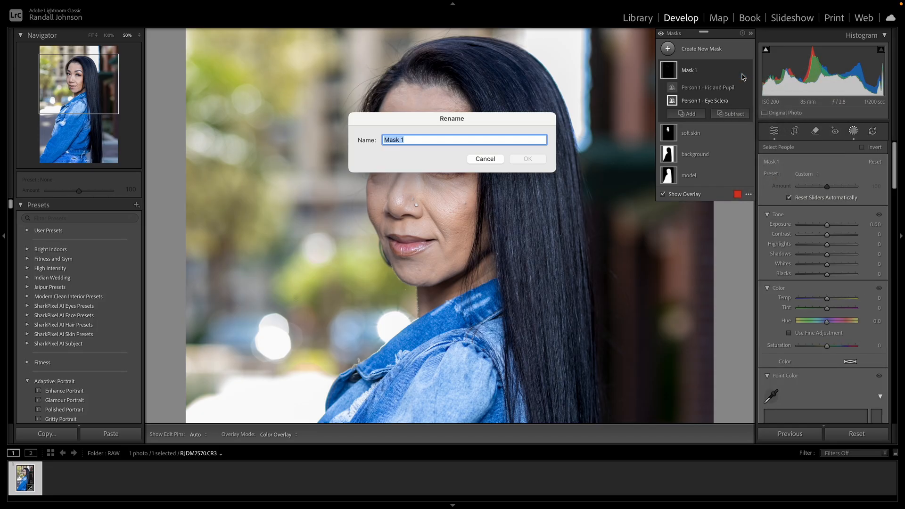
{"action": "type", "text": "eyes"}
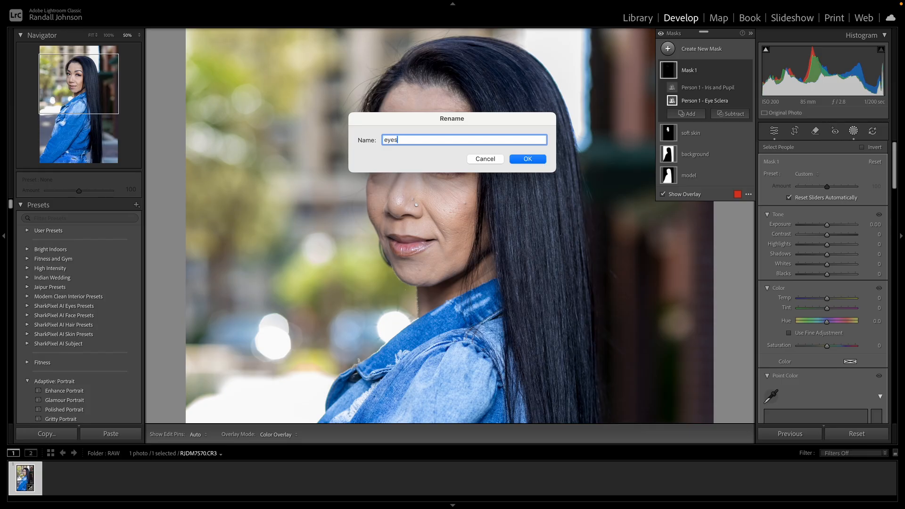
{"action": "key", "text": "Return"}
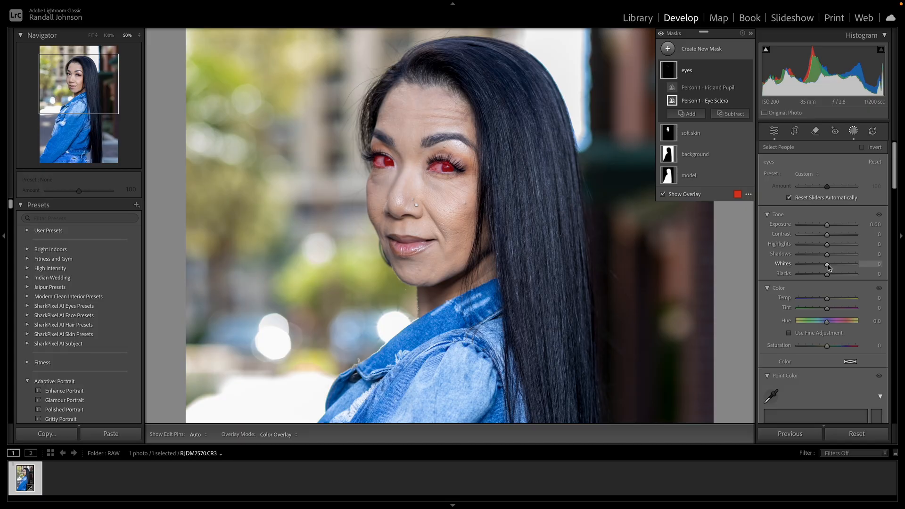
{"action": "left_click_drag", "start_coordinate": [829, 268], "coordinate": [834, 267]}
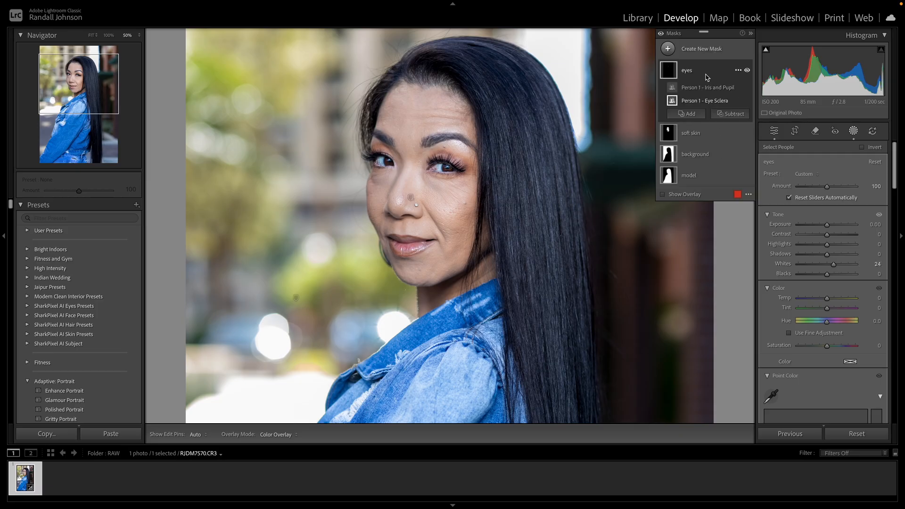
Compare the eyes before and after brightening by repeatedly hiding and showing the eyes mask
{"action": "mouse_move", "coordinate": [748, 70]}
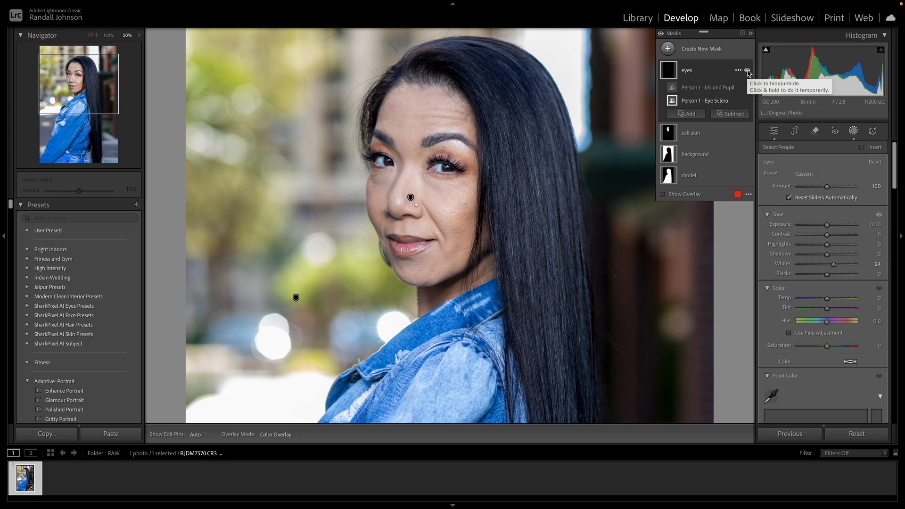
{"action": "left_click", "coordinate": [748, 70]}
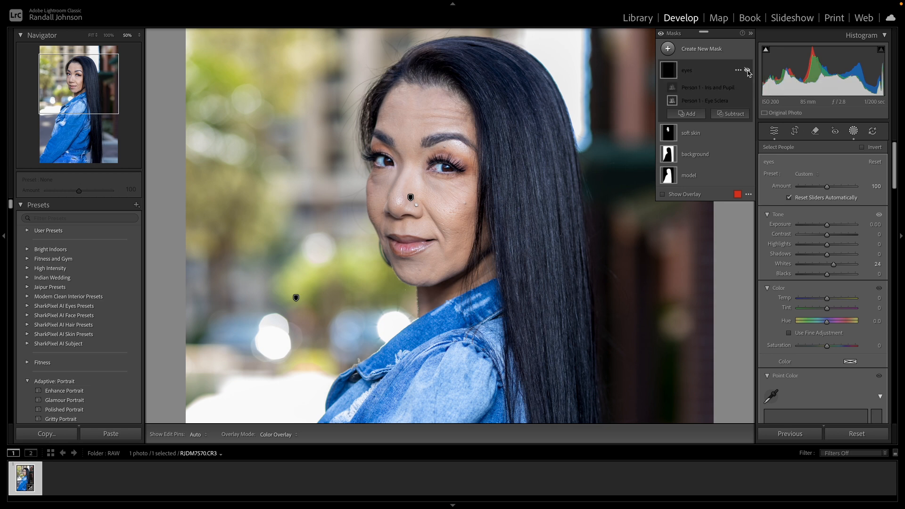
{"action": "left_click", "coordinate": [748, 71]}
{"action": "left_click", "coordinate": [748, 71]}
{"action": "left_click", "coordinate": [747, 70]}
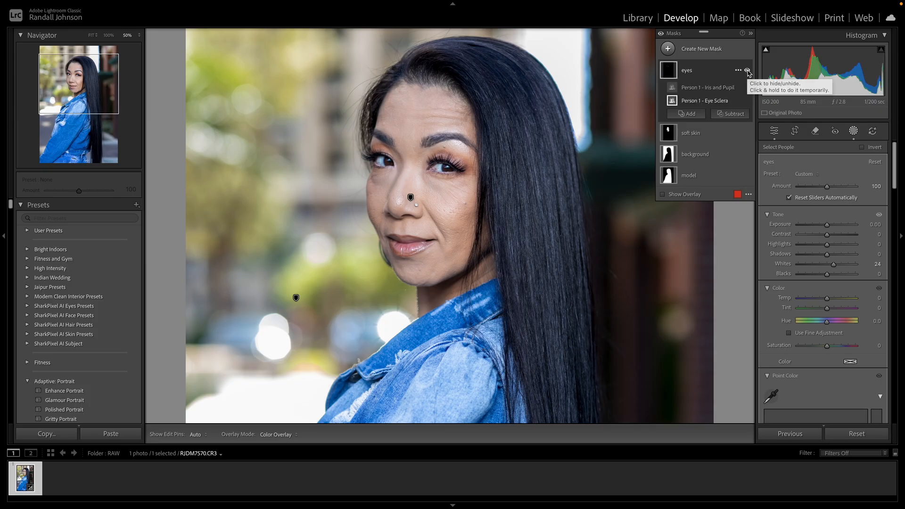
Check the eye brightening once more by toggling the eyes mask, and view more of the portrait
{"action": "left_click", "coordinate": [748, 71]}
{"action": "left_click", "coordinate": [748, 70]}
{"action": "key", "text": "ctrl+minus"}
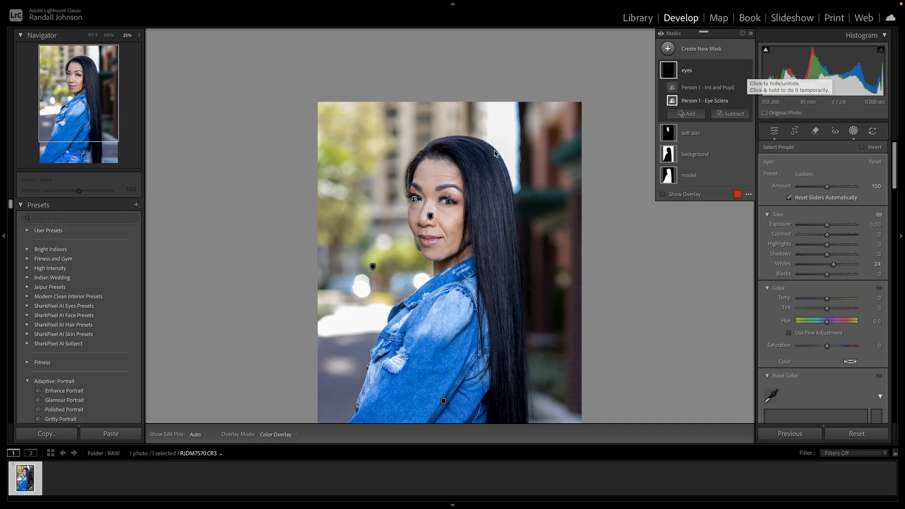
Send the portrait to Adobe Photoshop 2025 for editing and duplicate the Background layer
{"action": "right_click", "coordinate": [480, 162]}
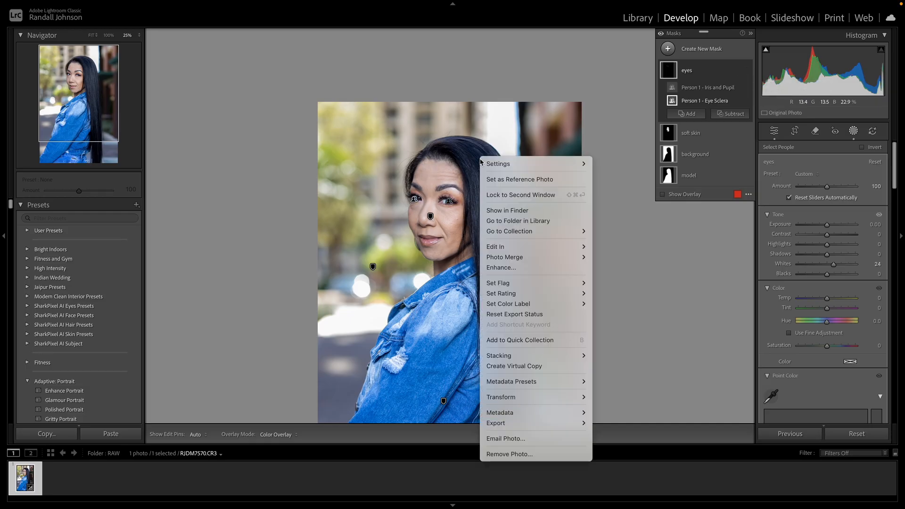
{"action": "mouse_move", "coordinate": [503, 247]}
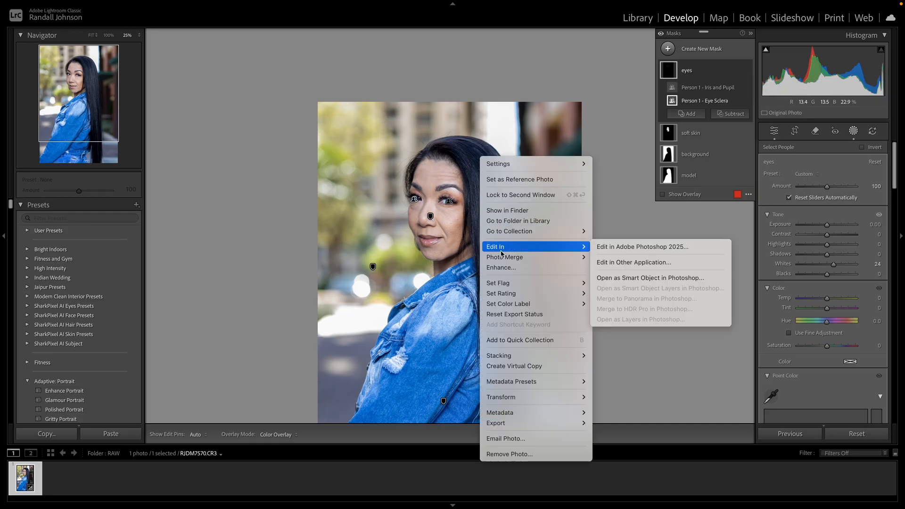
{"action": "left_click", "coordinate": [612, 247]}
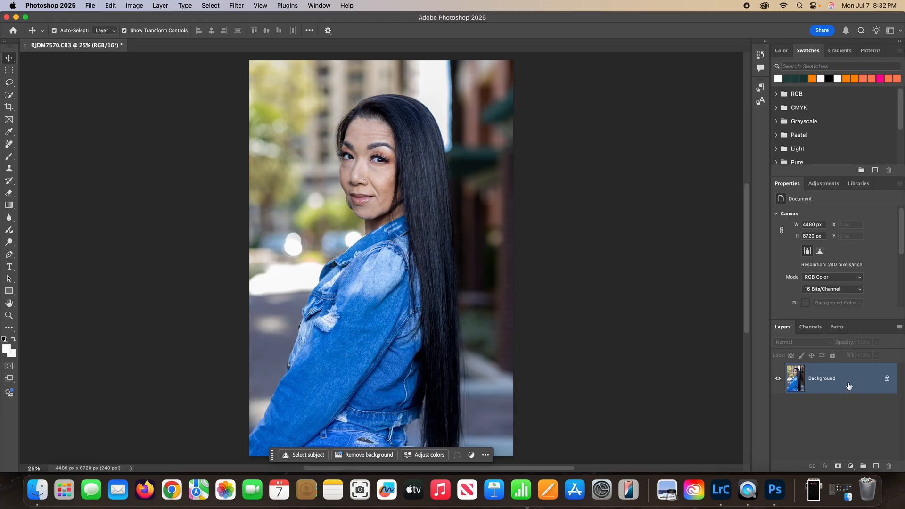
{"action": "key", "text": "super+j"}
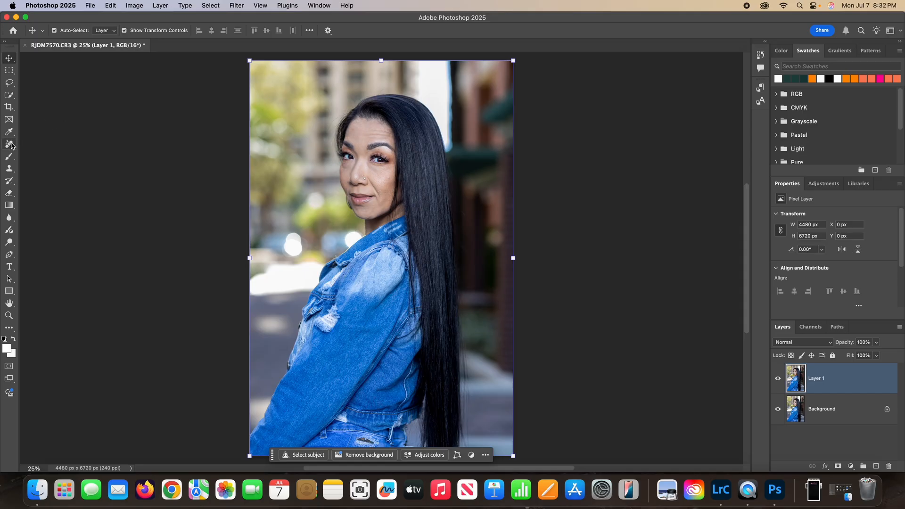
Paint out stray hairs around the hair and face with the Remove Tool, reducing the brush size to 20
{"action": "left_click_drag", "start_coordinate": [10, 147], "coordinate": [34, 153]}
{"action": "left_click", "coordinate": [35, 152]}
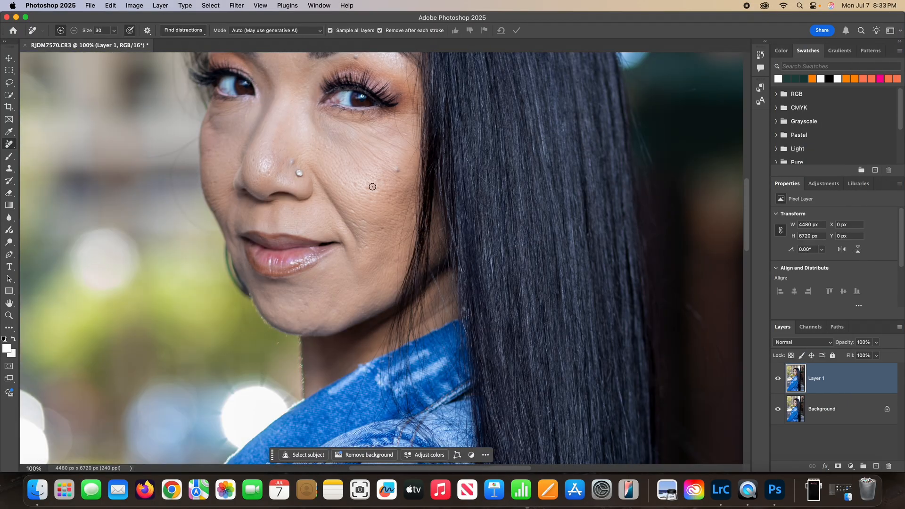
{"action": "left_click_drag", "start_coordinate": [276, 84], "coordinate": [289, 182]}
{"action": "mouse_move", "coordinate": [410, 389]}
{"action": "left_mouse_down"}
{"action": "mouse_move", "coordinate": [415, 321]}
{"action": "mouse_move", "coordinate": [428, 276]}
{"action": "left_mouse_up"}
{"action": "left_click_drag", "start_coordinate": [428, 312], "coordinate": [420, 331]}
{"action": "key", "text": "bracketleft"}
{"action": "left_click_drag", "start_coordinate": [427, 247], "coordinate": [431, 164]}
{"action": "scroll", "coordinate": [440, 179], "scroll_direction": "up", "scroll_amount": 5}
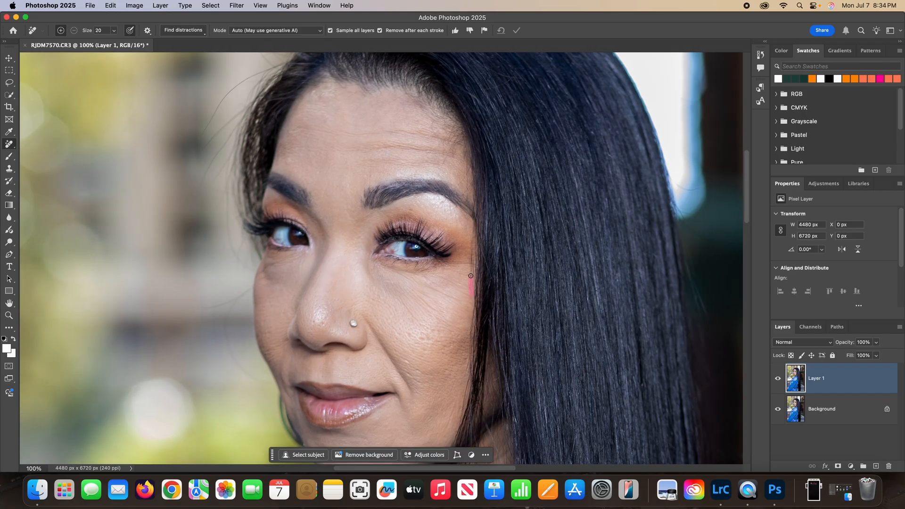
Remove the flyaway hairs along the hair outline beside the forehead and over the top of the head
{"action": "scroll", "coordinate": [484, 307], "scroll_direction": "down", "scroll_amount": 3}
{"action": "scroll", "coordinate": [484, 307], "scroll_direction": "left", "scroll_amount": 4}
{"action": "left_click_drag", "start_coordinate": [340, 326], "coordinate": [372, 402]}
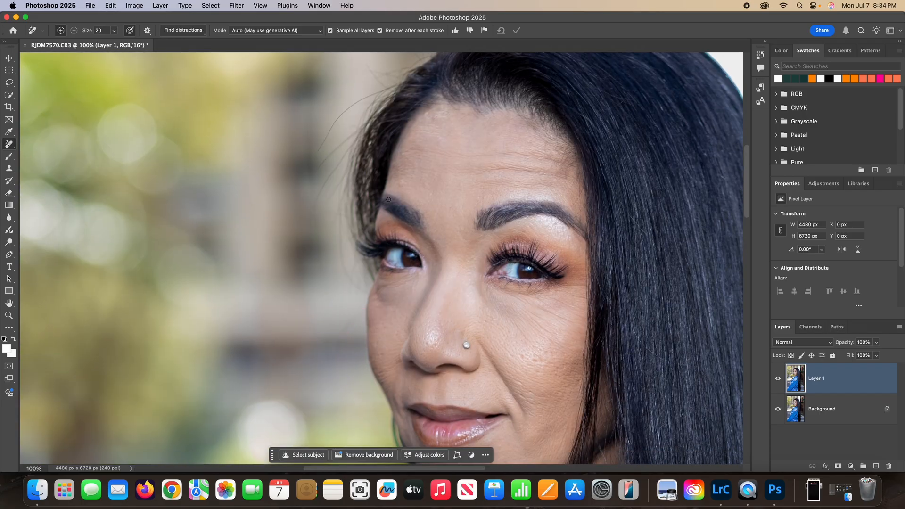
{"action": "scroll", "coordinate": [381, 357], "scroll_direction": "up", "scroll_amount": 3}
{"action": "mouse_move", "coordinate": [381, 356]}
{"action": "left_mouse_down"}
{"action": "mouse_move", "coordinate": [365, 349]}
{"action": "mouse_move", "coordinate": [384, 341]}
{"action": "left_mouse_up"}
{"action": "scroll", "coordinate": [335, 344], "scroll_direction": "up", "scroll_amount": 3}
{"action": "mouse_move", "coordinate": [324, 319]}
{"action": "left_mouse_down"}
{"action": "mouse_move", "coordinate": [344, 275]}
{"action": "mouse_move", "coordinate": [362, 321]}
{"action": "mouse_move", "coordinate": [358, 301]}
{"action": "mouse_move", "coordinate": [394, 264]}
{"action": "left_mouse_up"}
{"action": "scroll", "coordinate": [345, 274], "scroll_direction": "up", "scroll_amount": 3}
{"action": "left_click_drag", "start_coordinate": [407, 195], "coordinate": [419, 232]}
{"action": "mouse_move", "coordinate": [488, 185]}
{"action": "left_mouse_down"}
{"action": "mouse_move", "coordinate": [432, 249]}
{"action": "mouse_move", "coordinate": [377, 268]}
{"action": "left_mouse_up"}
{"action": "scroll", "coordinate": [388, 268], "scroll_direction": "up", "scroll_amount": 3}
{"action": "scroll", "coordinate": [387, 268], "scroll_direction": "right", "scroll_amount": 4}
{"action": "mouse_move", "coordinate": [454, 235]}
{"action": "left_mouse_down"}
{"action": "mouse_move", "coordinate": [432, 264]}
{"action": "mouse_move", "coordinate": [454, 237]}
{"action": "left_mouse_up"}
{"action": "left_click_drag", "start_coordinate": [557, 260], "coordinate": [536, 265]}
{"action": "left_click_drag", "start_coordinate": [400, 267], "coordinate": [395, 271]}
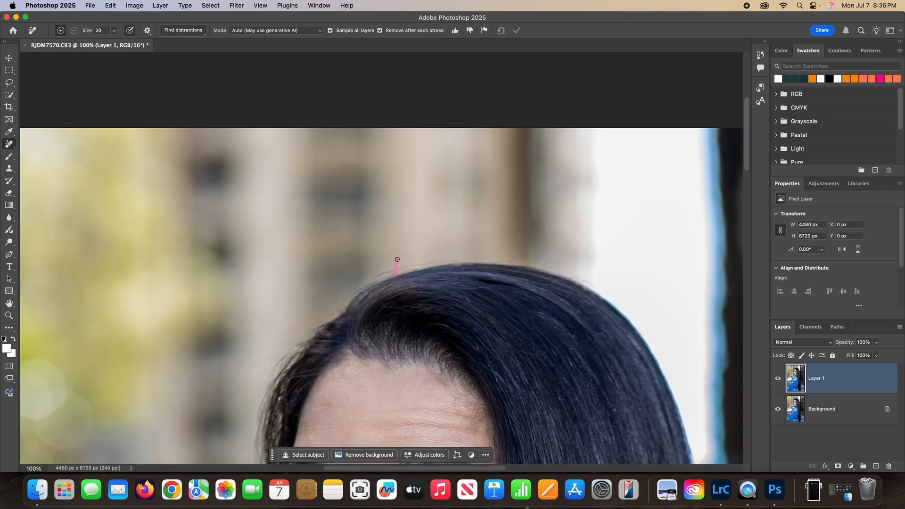
Paint out the small mark on the cheek beside the mouth with the Remove Tool
{"action": "key", "text": "super+minus"}
{"action": "key", "text": "super+minus"}
{"action": "key", "text": "super+minus"}
{"action": "key", "text": "super+minus"}
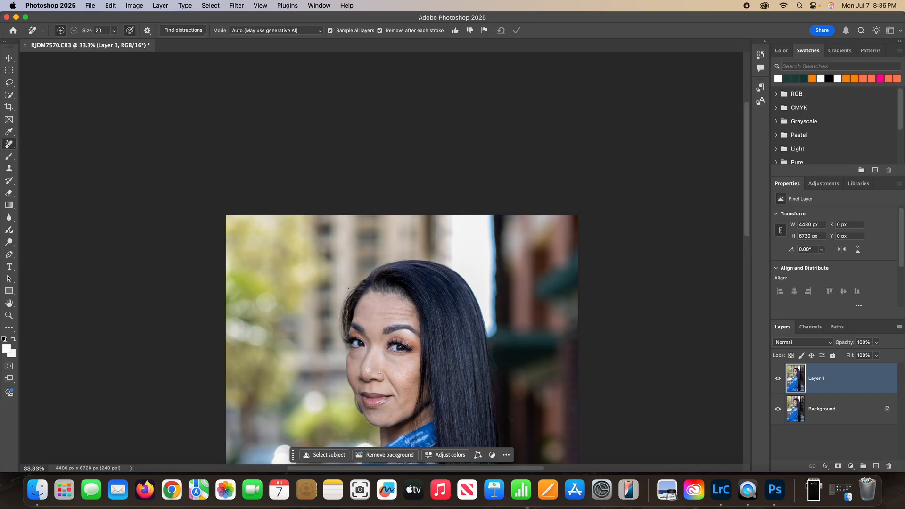
{"action": "key", "text": "super+plus"}
{"action": "key", "text": "super+plus"}
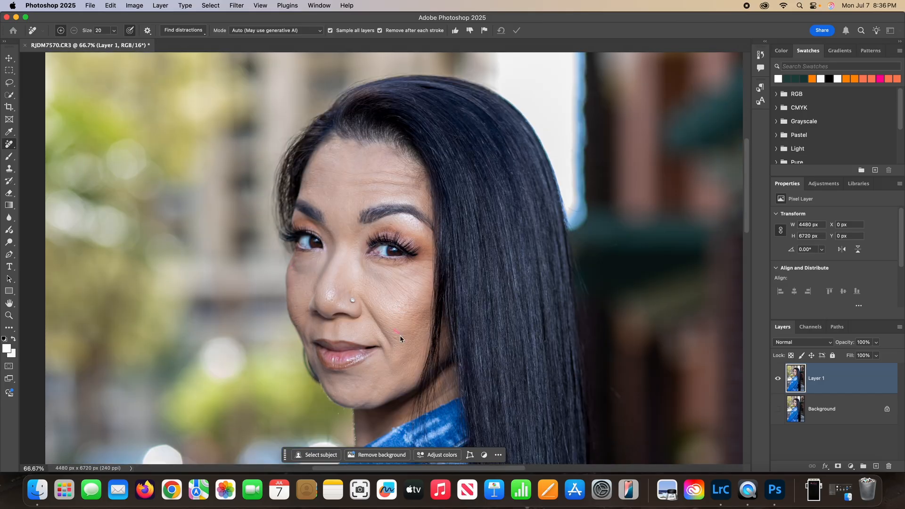
Clean up the white of the eye with the Remove Tool at brush size 8, and set the size to 15
{"action": "key", "text": "super+plus"}
{"action": "key", "text": "super+plus"}
{"action": "key", "text": "bracketleft"}
{"action": "key", "text": "bracketleft"}
{"action": "key", "text": "bracketleft"}
{"action": "key", "text": "bracketleft"}
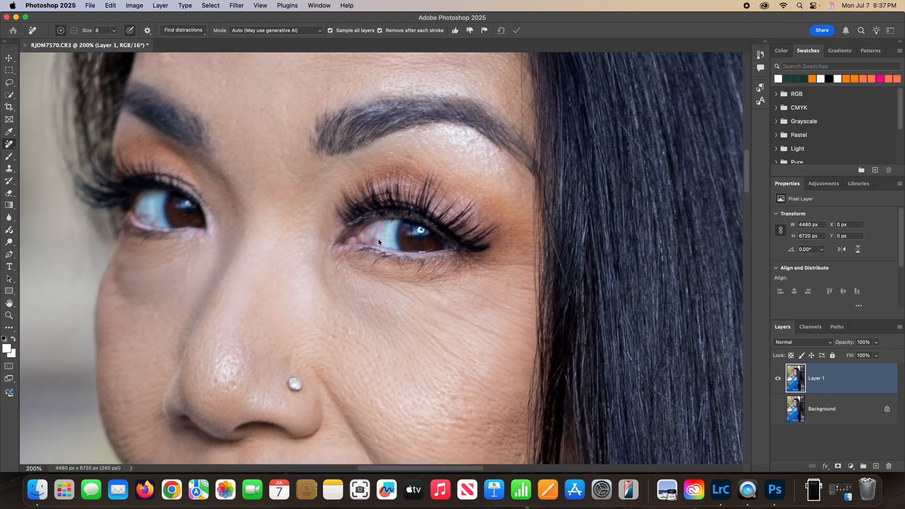
{"action": "key", "text": "super+minus"}
{"action": "key", "text": "super+minus"}
{"action": "key", "text": "super+plus"}
{"action": "key", "text": "super+plus"}
{"action": "key", "text": "super+minus"}
{"action": "key", "text": "bracketright"}
{"action": "key", "text": "bracketright"}
{"action": "key", "text": "bracketright"}
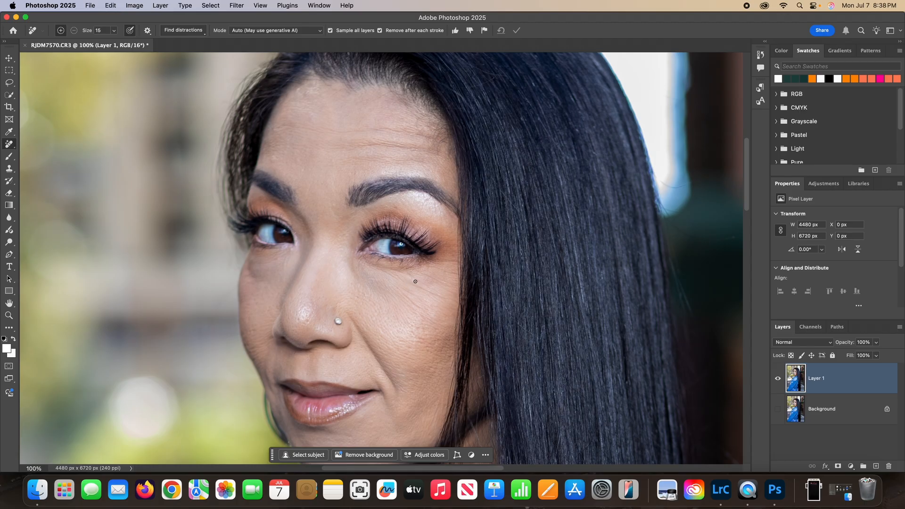
Patch the smile line between the nose and mouth corner with the Patch Tool, and clear the selection
{"action": "left_click", "coordinate": [10, 156]}
{"action": "left_click", "coordinate": [9, 144]}
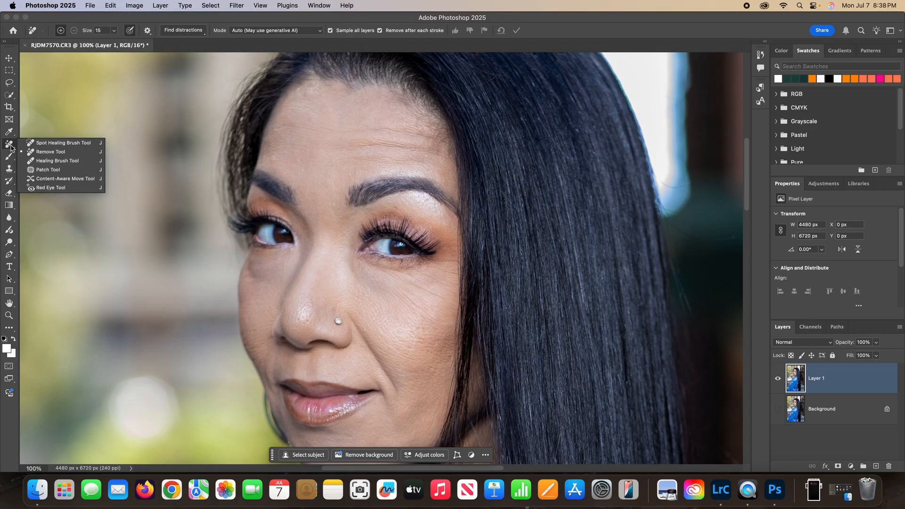
{"action": "left_click", "coordinate": [32, 170]}
{"action": "scroll", "coordinate": [405, 340], "scroll_direction": "down", "scroll_amount": 3}
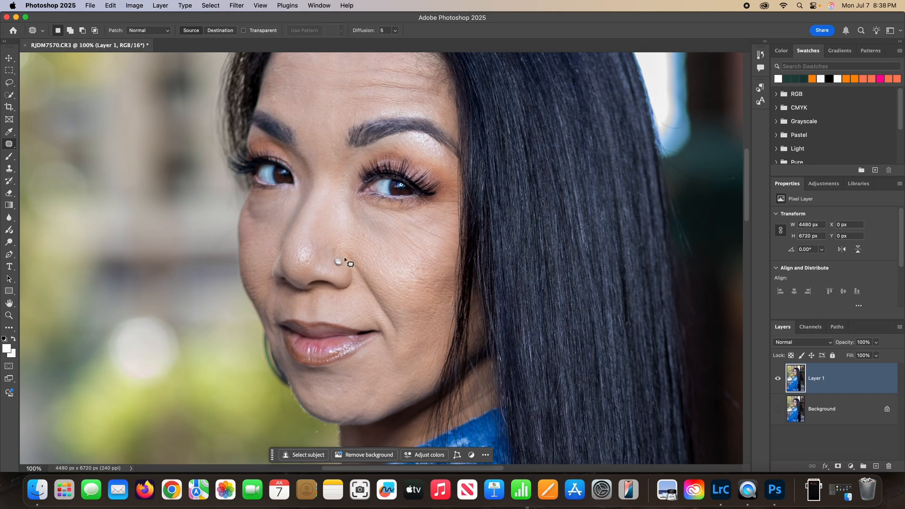
{"action": "mouse_move", "coordinate": [345, 255]}
{"action": "left_mouse_down"}
{"action": "mouse_move", "coordinate": [403, 340]}
{"action": "mouse_move", "coordinate": [399, 306]}
{"action": "mouse_move", "coordinate": [366, 262]}
{"action": "mouse_move", "coordinate": [344, 254]}
{"action": "left_mouse_up"}
{"action": "left_click_drag", "start_coordinate": [390, 299], "coordinate": [395, 289]}
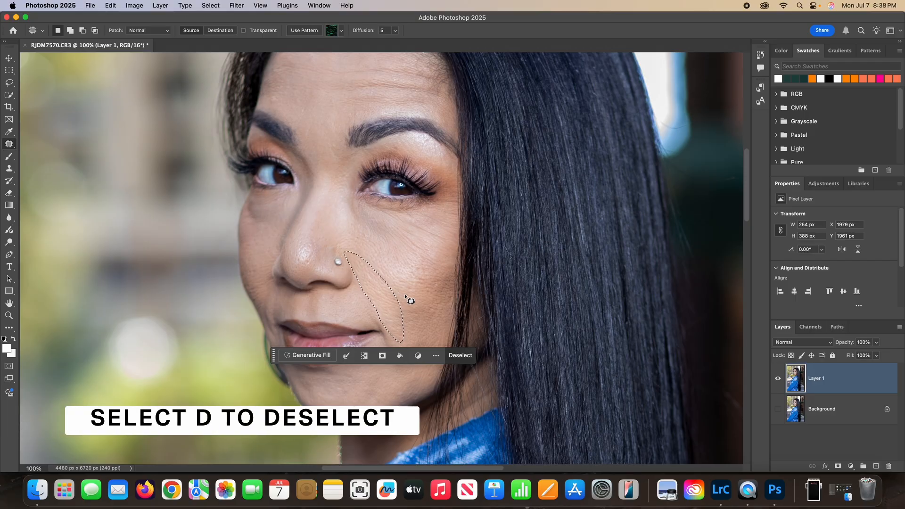
{"action": "key", "text": "super+d"}
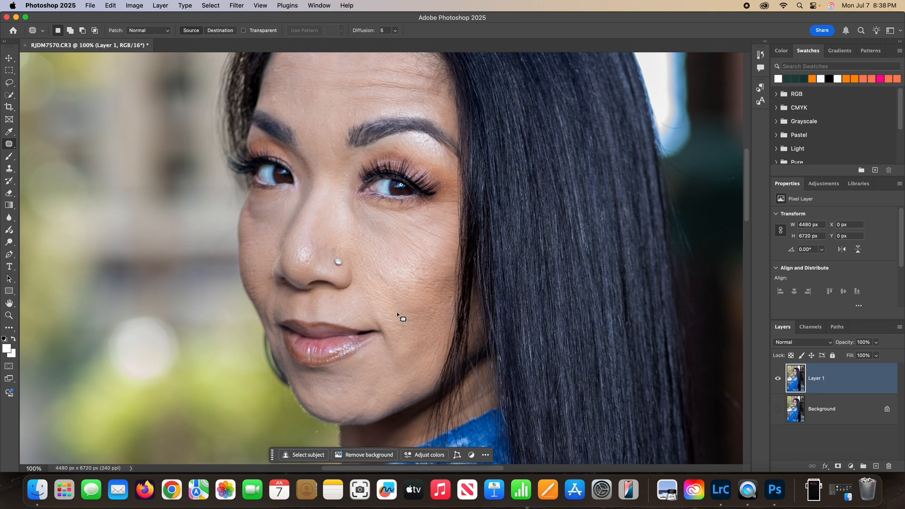
Try to patch the forehead wrinkles with skin from higher on the forehead, and clear the selection
{"action": "scroll", "coordinate": [376, 264], "scroll_direction": "up", "scroll_amount": 5}
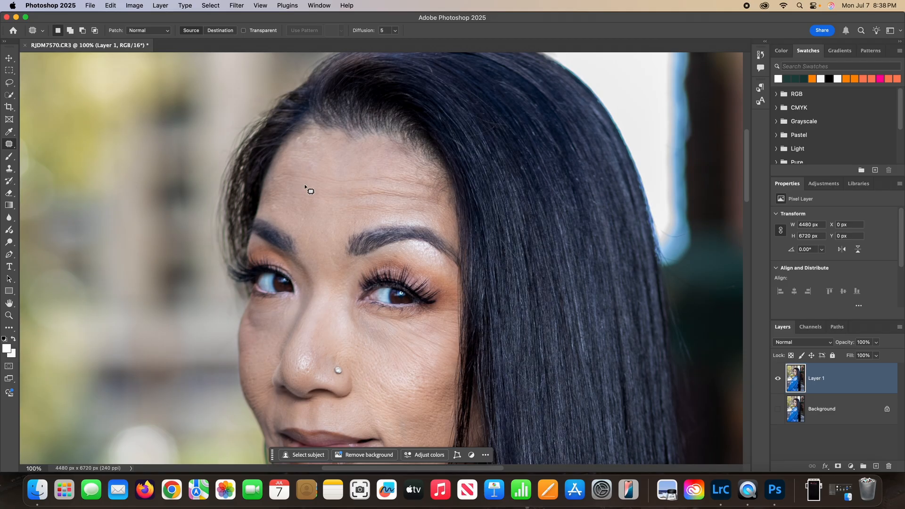
{"action": "mouse_move", "coordinate": [268, 178]}
{"action": "left_mouse_down"}
{"action": "mouse_move", "coordinate": [419, 174]}
{"action": "mouse_move", "coordinate": [449, 191]}
{"action": "mouse_move", "coordinate": [267, 183]}
{"action": "left_mouse_up"}
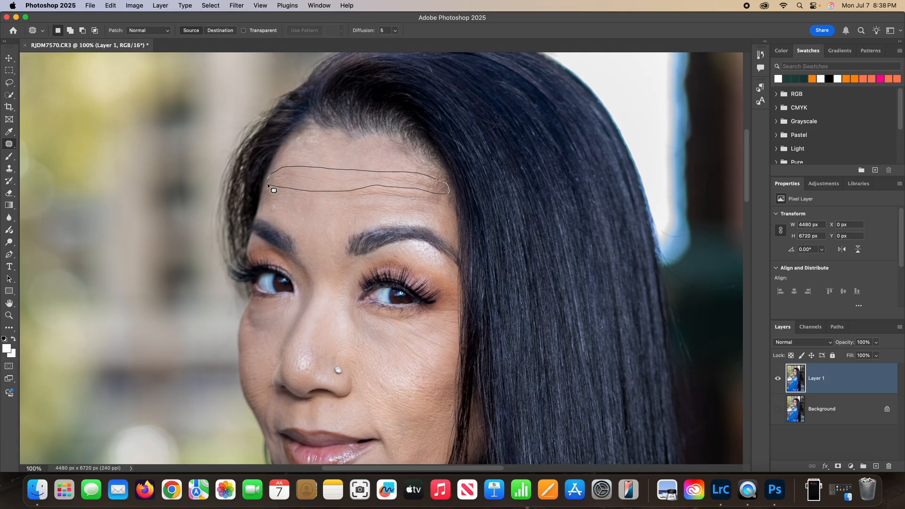
{"action": "left_click", "coordinate": [384, 228]}
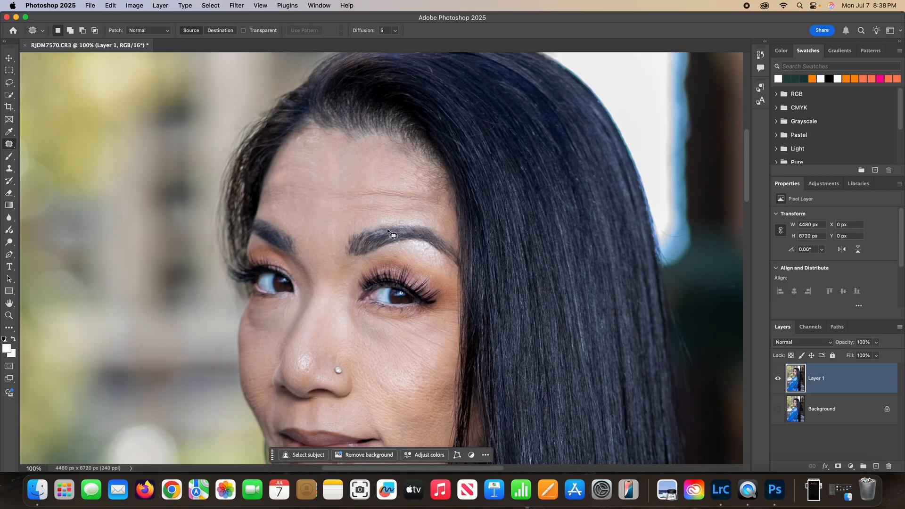
{"action": "mouse_move", "coordinate": [278, 183]}
{"action": "left_mouse_down"}
{"action": "mouse_move", "coordinate": [405, 190]}
{"action": "mouse_move", "coordinate": [438, 205]}
{"action": "mouse_move", "coordinate": [311, 217]}
{"action": "mouse_move", "coordinate": [264, 210]}
{"action": "mouse_move", "coordinate": [283, 184]}
{"action": "left_mouse_up"}
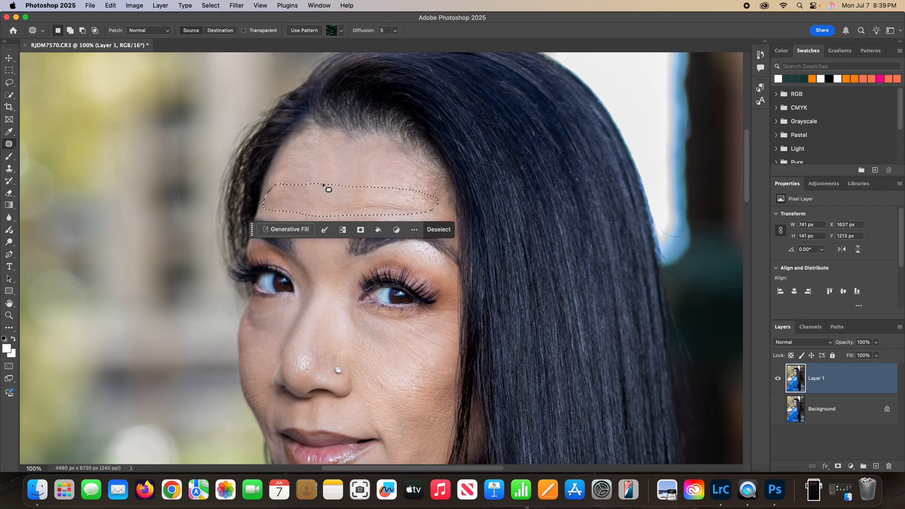
{"action": "left_click_drag", "start_coordinate": [360, 203], "coordinate": [360, 173]}
{"action": "key", "text": "super+d"}
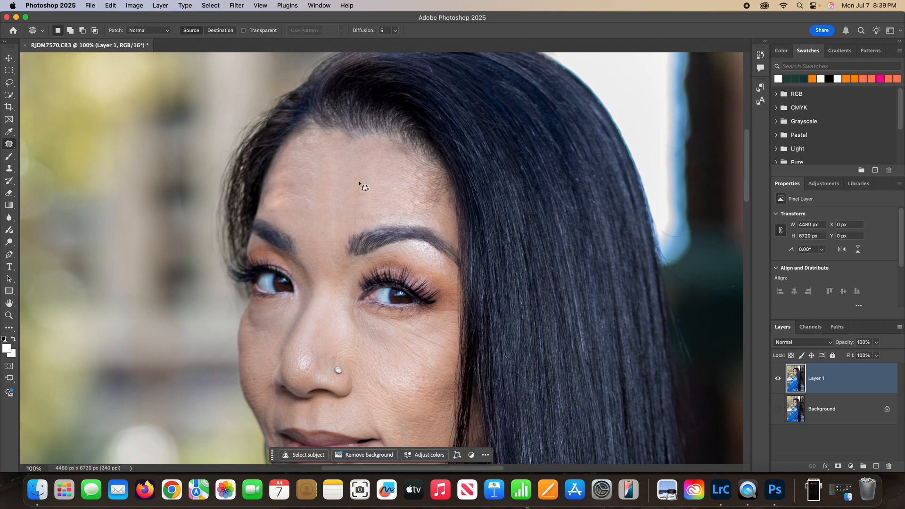
Undo the last forehead patch, try patching the same area from different skin, and clear the selection
{"action": "key", "text": "super+z"}
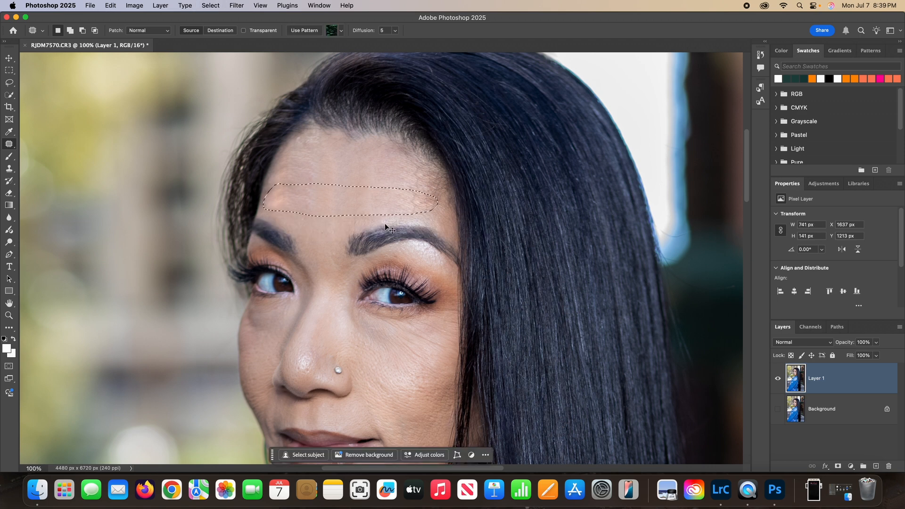
{"action": "key", "text": "super+z"}
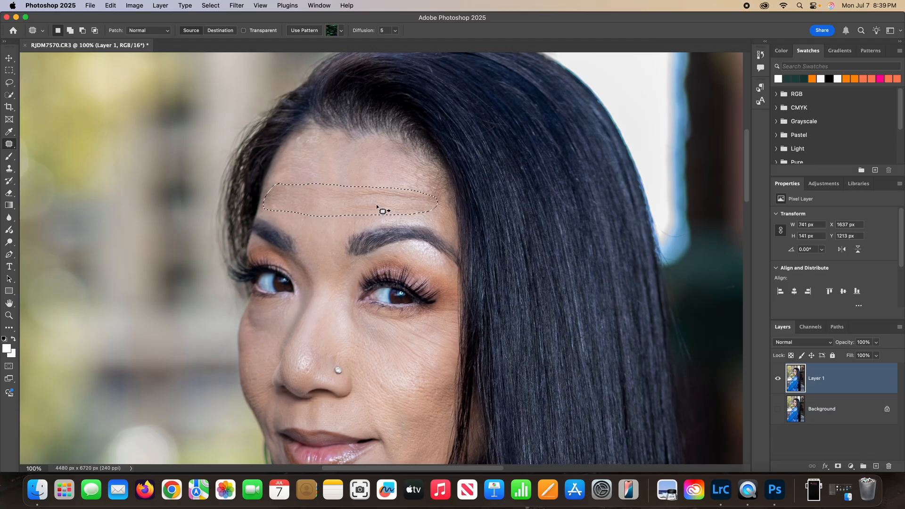
{"action": "key", "text": "super+shift+z"}
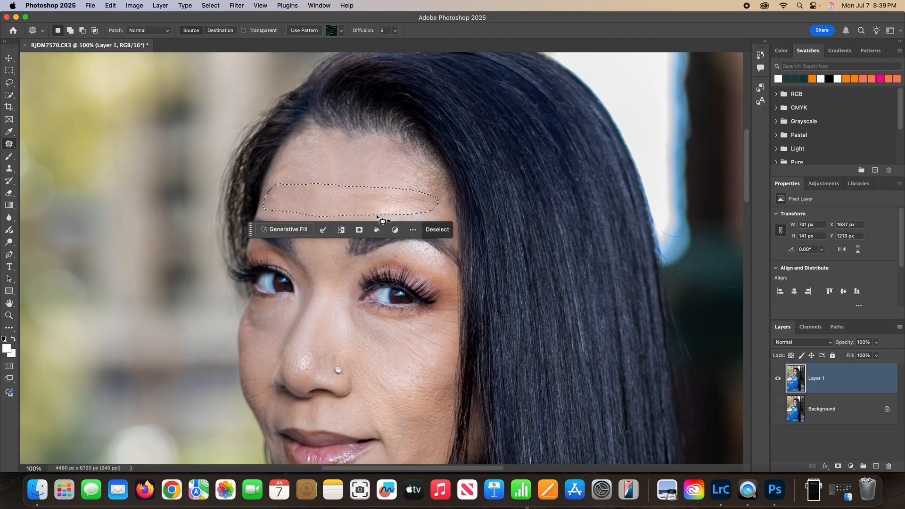
{"action": "key", "text": "super+d"}
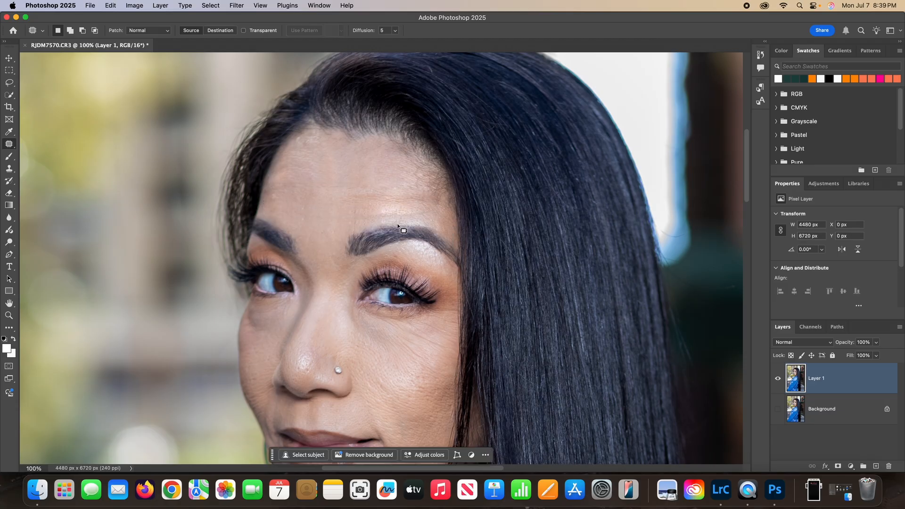
Undo the forehead patches to restore the original forehead
{"action": "key", "text": "super+z"}
{"action": "key", "text": "super+shift+z"}
{"action": "key", "text": "super+z"}
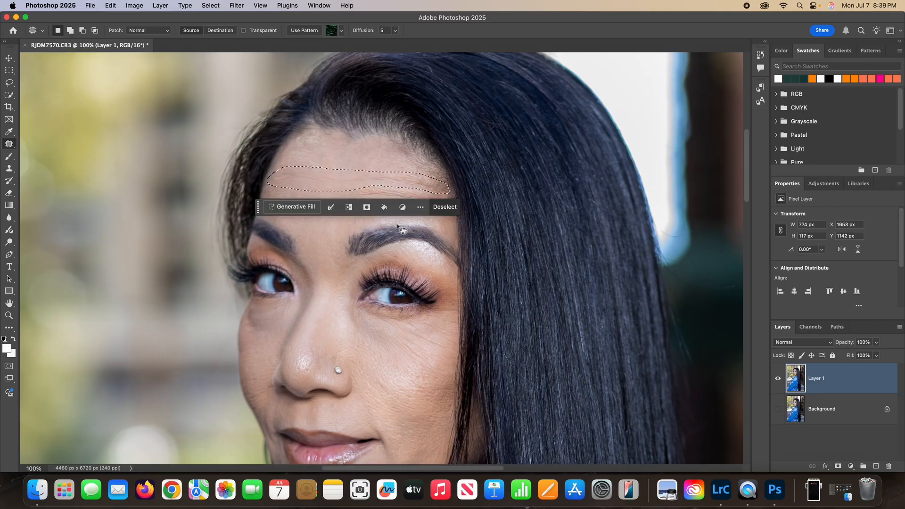
{"action": "key", "text": "super+shift+z"}
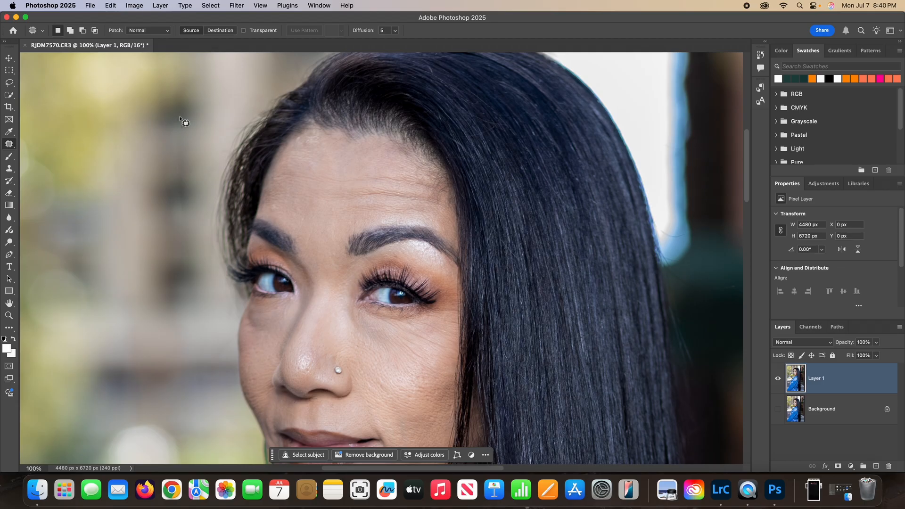
Outline the wrinkled forehead area with the Lasso Tool and run Generative Fill with an empty prompt
{"action": "left_click", "coordinate": [10, 85]}
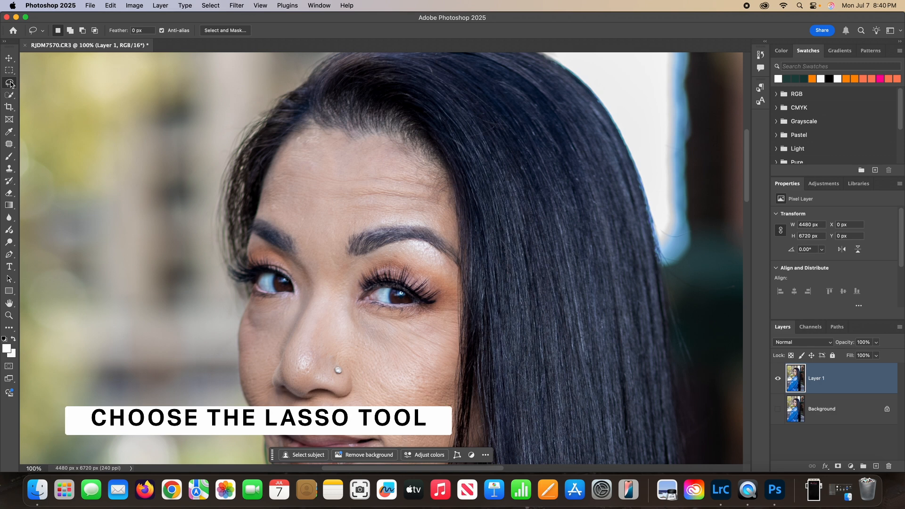
{"action": "mouse_move", "coordinate": [273, 169]}
{"action": "left_mouse_down"}
{"action": "mouse_move", "coordinate": [423, 176]}
{"action": "mouse_move", "coordinate": [441, 183]}
{"action": "mouse_move", "coordinate": [446, 204]}
{"action": "mouse_move", "coordinate": [398, 219]}
{"action": "mouse_move", "coordinate": [305, 218]}
{"action": "mouse_move", "coordinate": [272, 210]}
{"action": "mouse_move", "coordinate": [272, 172]}
{"action": "left_mouse_up"}
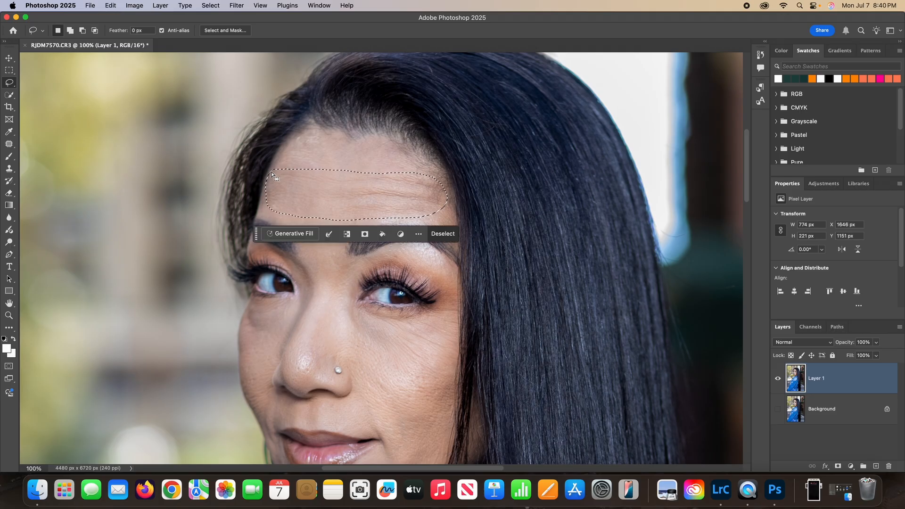
{"action": "left_click", "coordinate": [291, 234]}
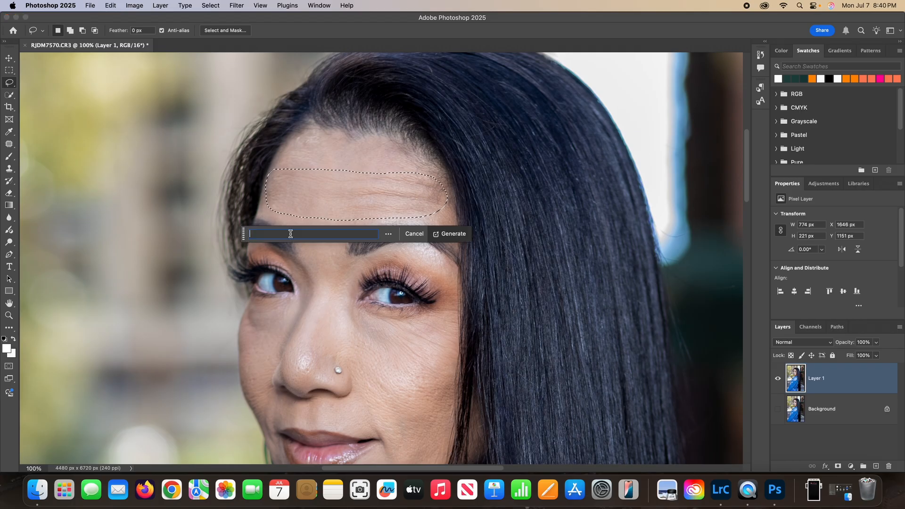
{"action": "left_click", "coordinate": [451, 236]}
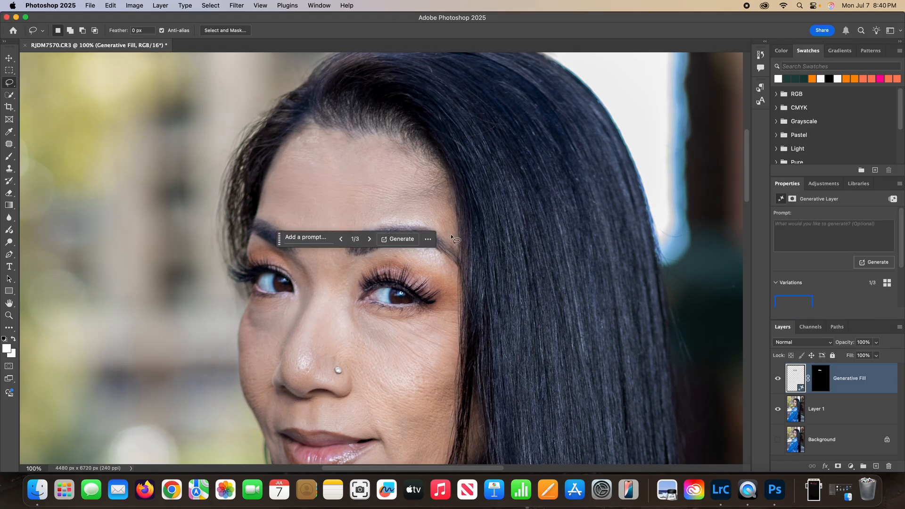
Compare the three generated forehead variations and select the second one
{"action": "left_click", "coordinate": [370, 241]}
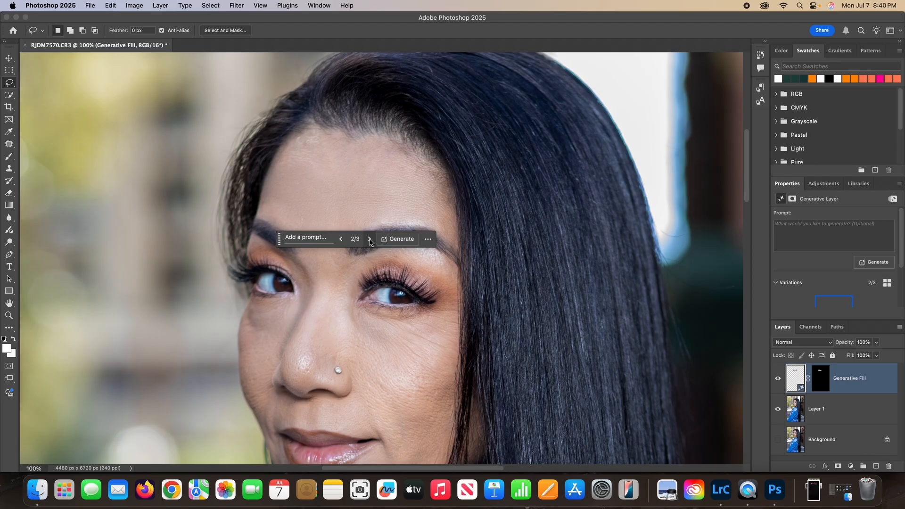
{"action": "left_click", "coordinate": [371, 240]}
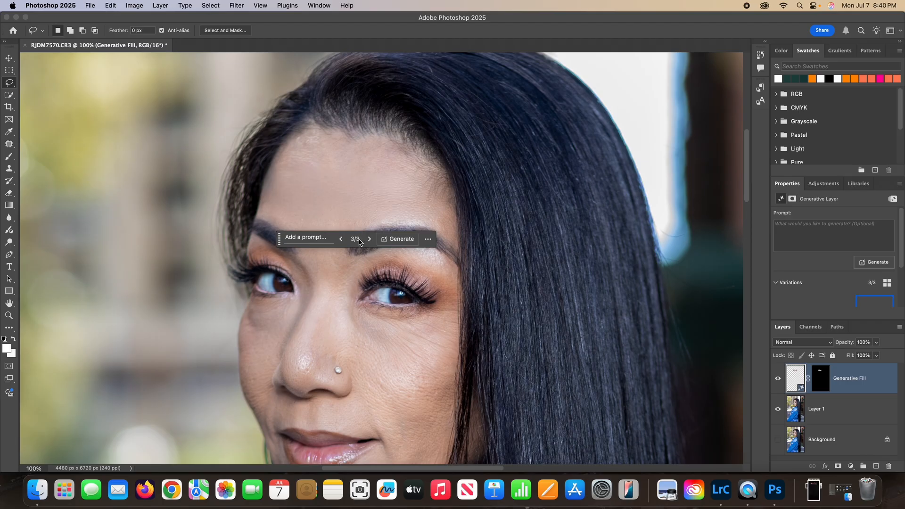
{"action": "left_click", "coordinate": [343, 240]}
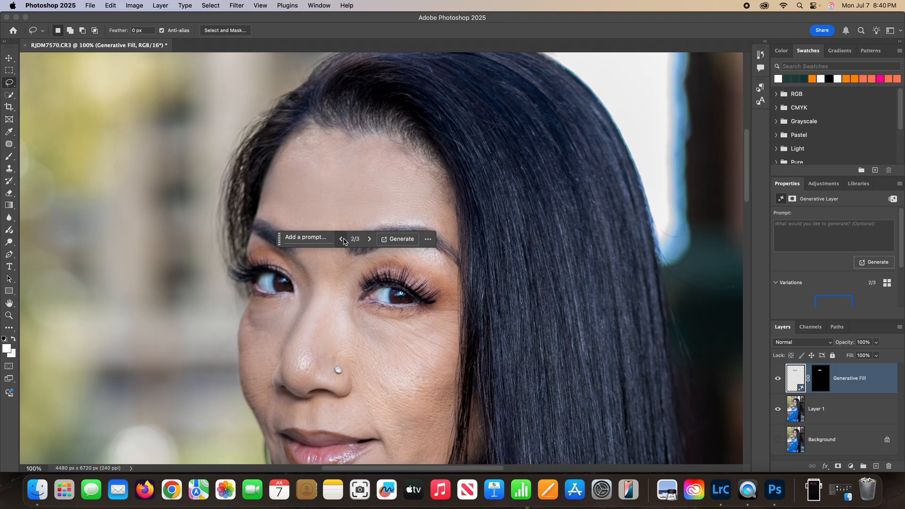
Recheck the forehead variations, keep the second, and run Generative Fill without a prompt on Layer 1's upper forehead near the hairline
{"action": "left_click", "coordinate": [370, 239]}
{"action": "left_click", "coordinate": [340, 239]}
{"action": "left_click", "coordinate": [846, 409]}
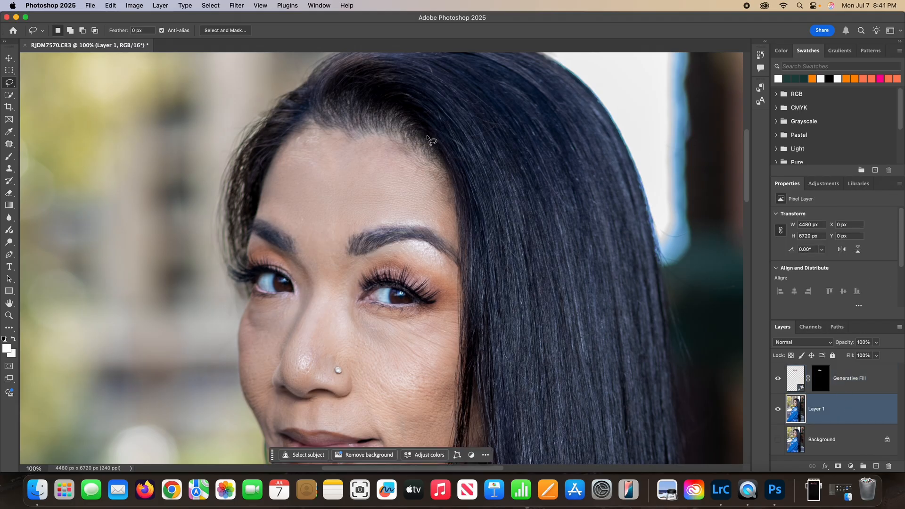
{"action": "mouse_move", "coordinate": [323, 130]}
{"action": "left_mouse_down"}
{"action": "mouse_move", "coordinate": [329, 169]}
{"action": "mouse_move", "coordinate": [275, 167]}
{"action": "mouse_move", "coordinate": [293, 138]}
{"action": "mouse_move", "coordinate": [322, 126]}
{"action": "left_mouse_up"}
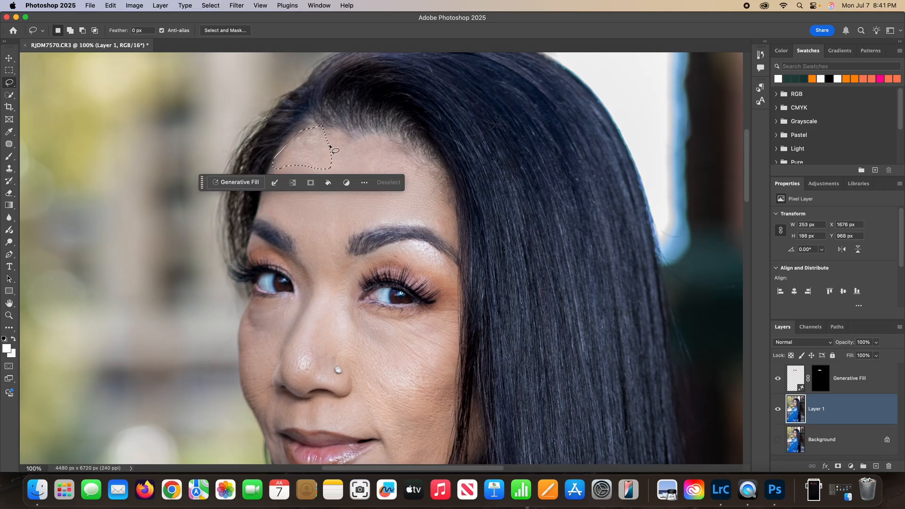
{"action": "left_click", "coordinate": [239, 184]}
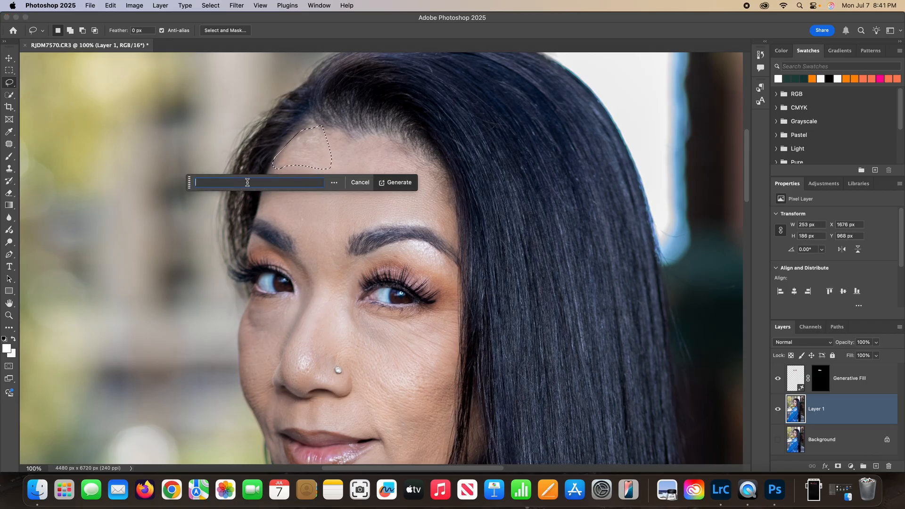
{"action": "left_click", "coordinate": [399, 182]}
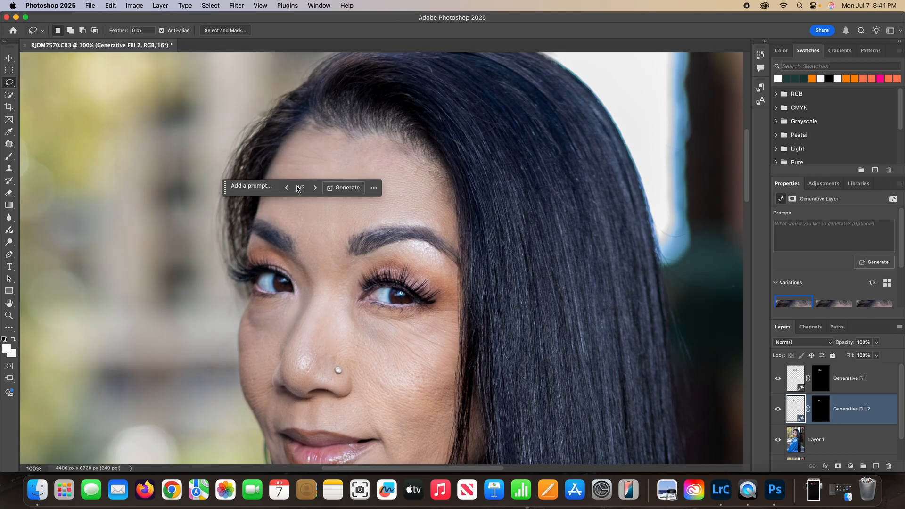
Choose the third variation for the hairline-side forehead fill and save the document with Layer 1 active
{"action": "left_click", "coordinate": [315, 188]}
{"action": "left_click", "coordinate": [315, 188]}
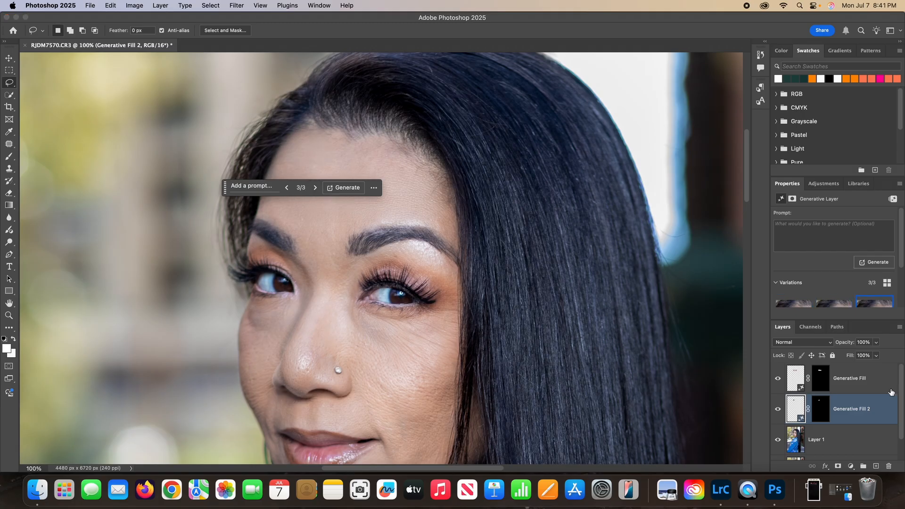
{"action": "left_click", "coordinate": [865, 441]}
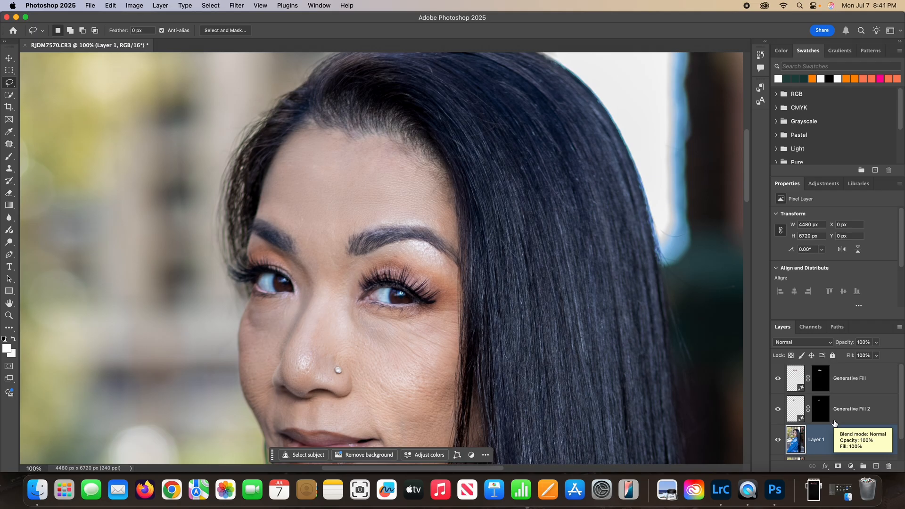
{"action": "key", "text": "super+s"}
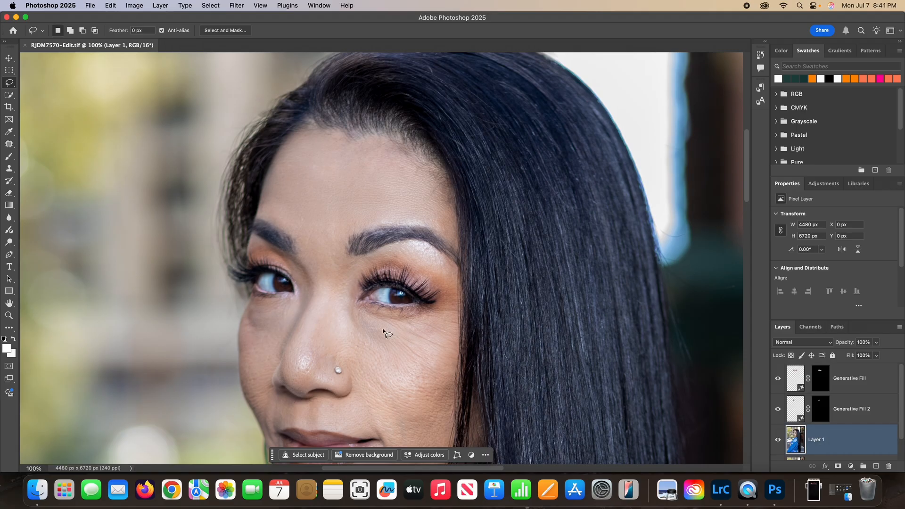
Outline the skin below the eye nearest the long hair with the Lasso Tool and run Generative Fill with an empty prompt
{"action": "scroll", "coordinate": [383, 331], "scroll_direction": "down", "scroll_amount": 3}
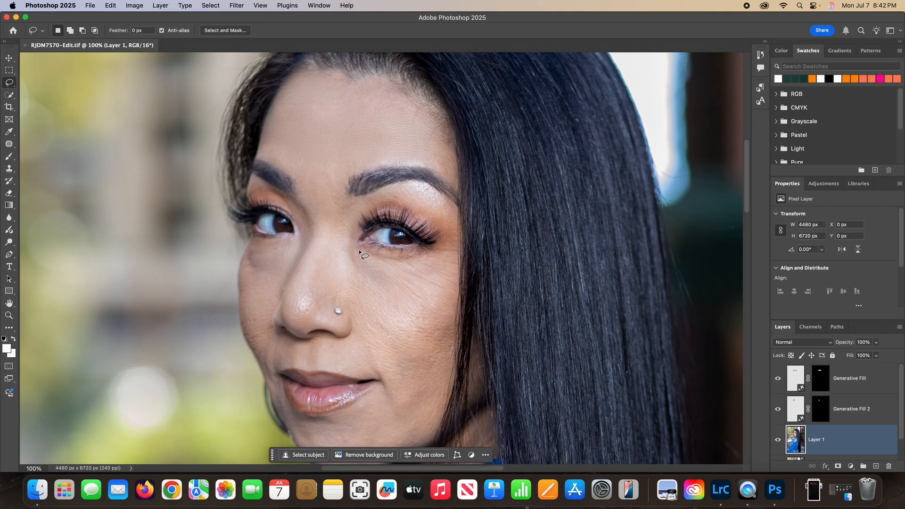
{"action": "mouse_move", "coordinate": [357, 248]}
{"action": "left_mouse_down"}
{"action": "mouse_move", "coordinate": [366, 274]}
{"action": "mouse_move", "coordinate": [387, 277]}
{"action": "mouse_move", "coordinate": [416, 273]}
{"action": "mouse_move", "coordinate": [434, 254]}
{"action": "mouse_move", "coordinate": [358, 249]}
{"action": "left_mouse_up"}
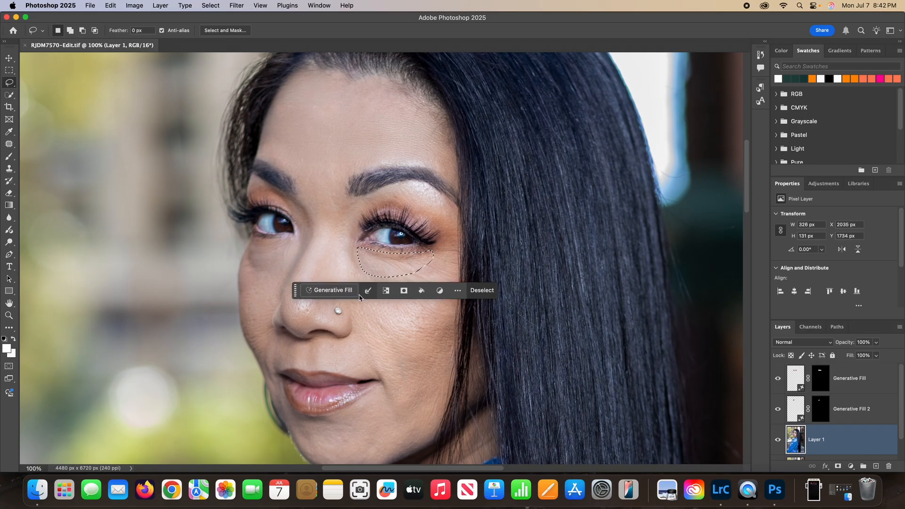
{"action": "left_click", "coordinate": [330, 290]}
{"action": "left_click", "coordinate": [486, 290]}
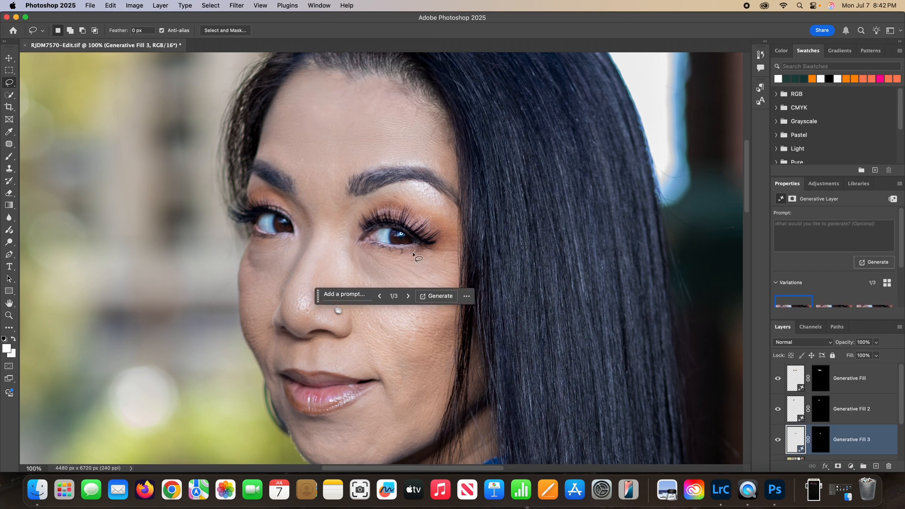
Compare the three under-eye variations, keep the first, and check the face at full-image and close-up views
{"action": "left_click", "coordinate": [408, 297]}
{"action": "left_click", "coordinate": [408, 297]}
{"action": "left_click", "coordinate": [408, 297]}
{"action": "key", "text": "super+minus"}
{"action": "key", "text": "super+minus"}
{"action": "key", "text": "super+minus"}
{"action": "key", "text": "super+minus"}
{"action": "key", "text": "super+minus"}
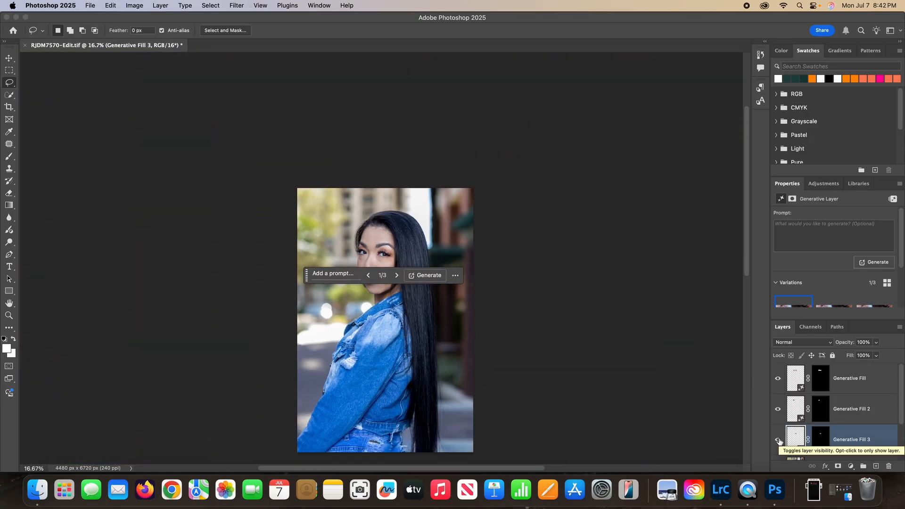
{"action": "key", "text": "super+plus"}
{"action": "key", "text": "super+plus"}
{"action": "key", "text": "super+plus"}
{"action": "key", "text": "super+plus"}
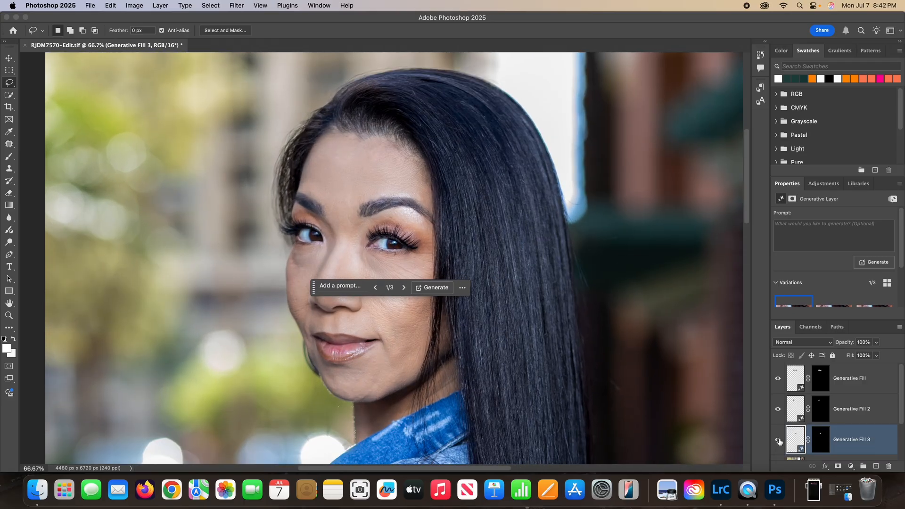
{"action": "key", "text": "super+plus"}
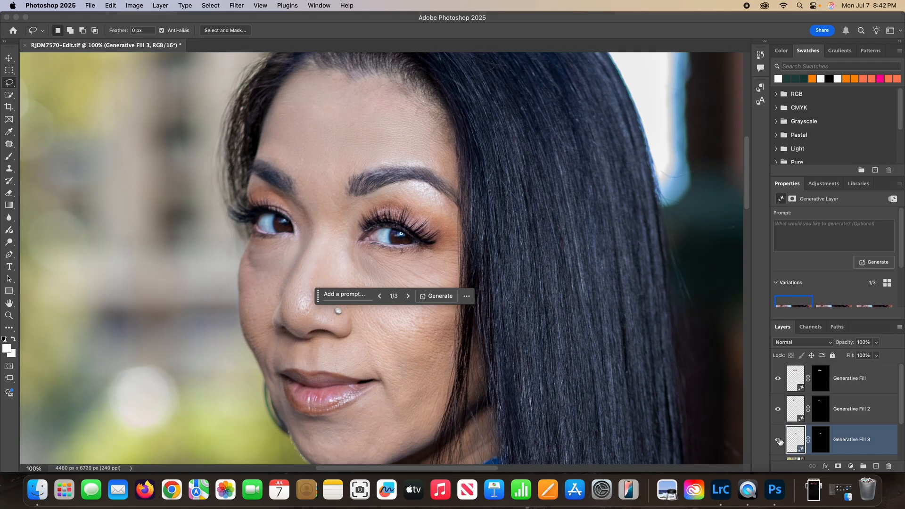
On Layer 1, outline the crease at the mouth corner with the Lasso Tool and run Generative Fill with an empty prompt
{"action": "scroll", "coordinate": [841, 418], "scroll_direction": "down", "scroll_amount": 2}
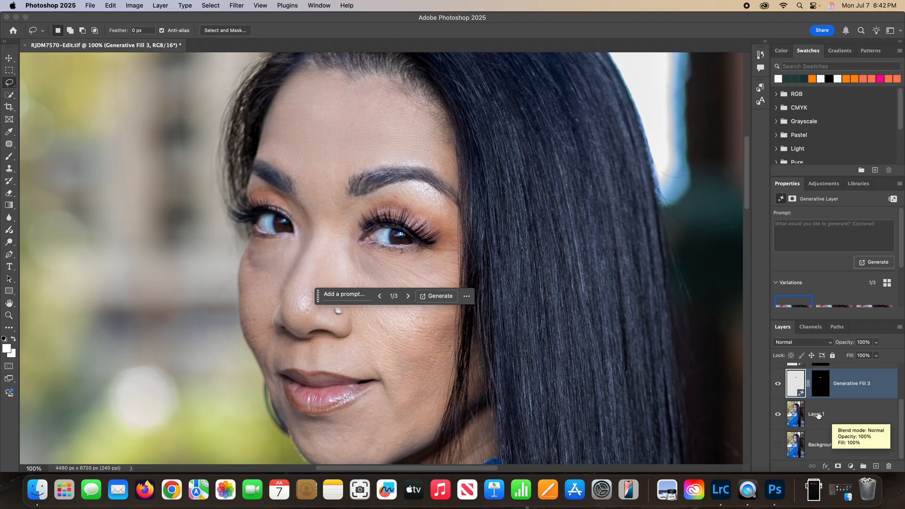
{"action": "left_click", "coordinate": [818, 415]}
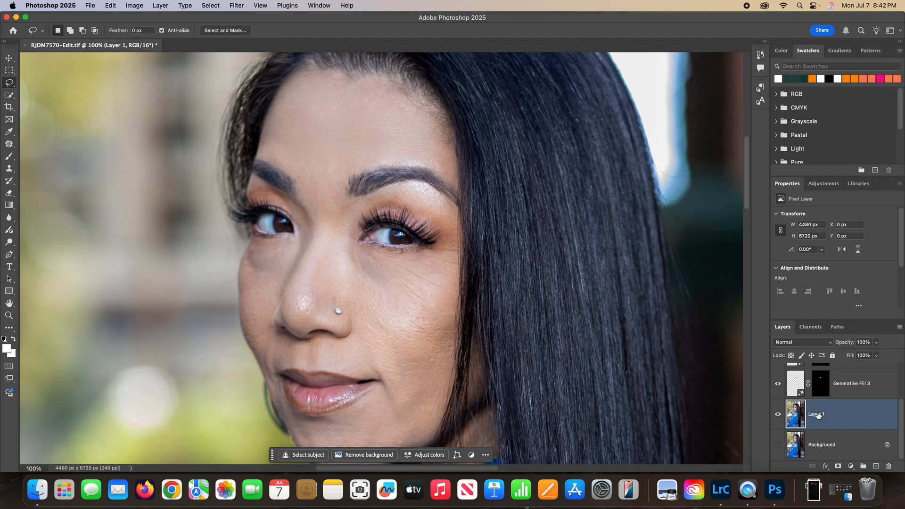
{"action": "scroll", "coordinate": [335, 311], "scroll_direction": "down", "scroll_amount": 3}
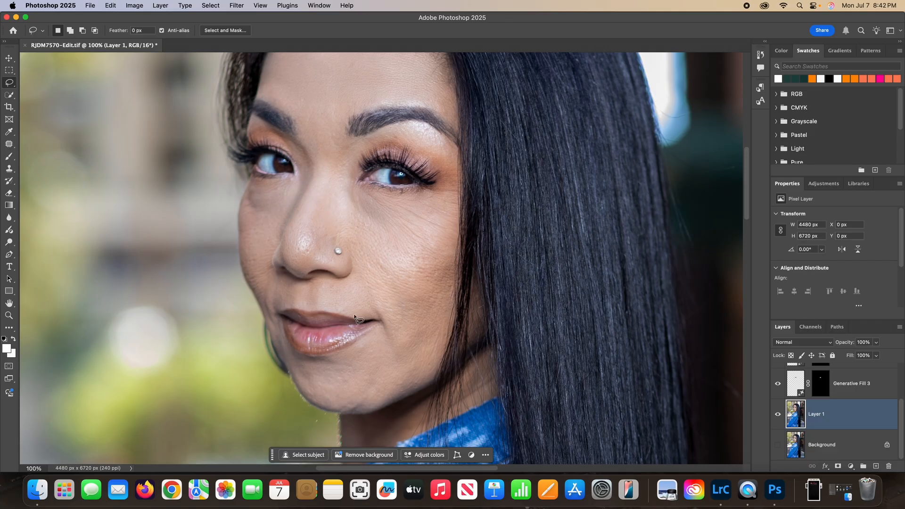
{"action": "mouse_move", "coordinate": [358, 315]}
{"action": "left_mouse_down"}
{"action": "mouse_move", "coordinate": [361, 332]}
{"action": "mouse_move", "coordinate": [387, 331]}
{"action": "mouse_move", "coordinate": [390, 322]}
{"action": "mouse_move", "coordinate": [383, 313]}
{"action": "mouse_move", "coordinate": [358, 317]}
{"action": "left_mouse_up"}
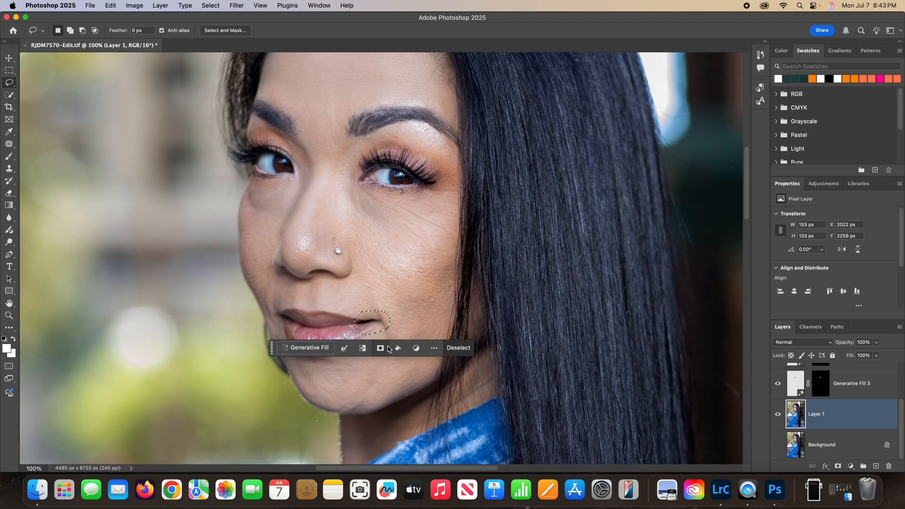
{"action": "left_click", "coordinate": [302, 348]}
{"action": "left_click", "coordinate": [469, 350]}
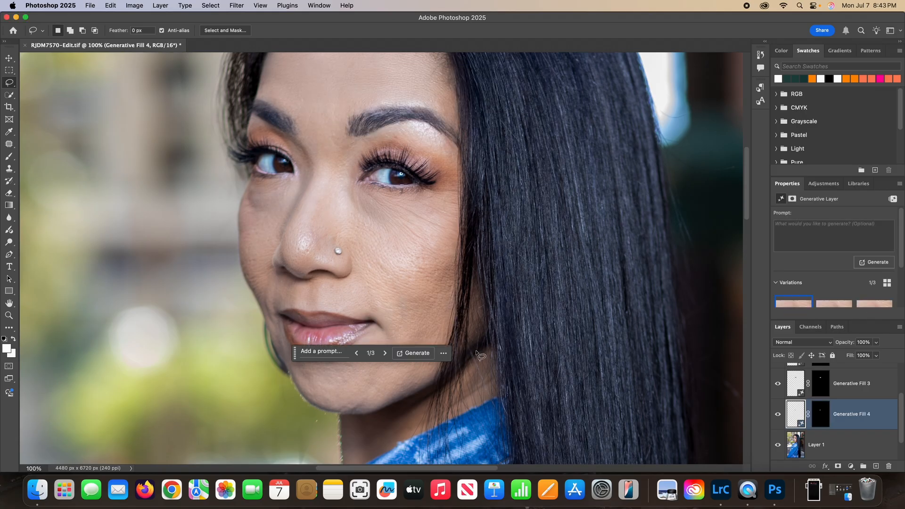
Choose the third variation for the mouth-corner fill and check how it blends in at wide and close views
{"action": "left_click", "coordinate": [385, 354]}
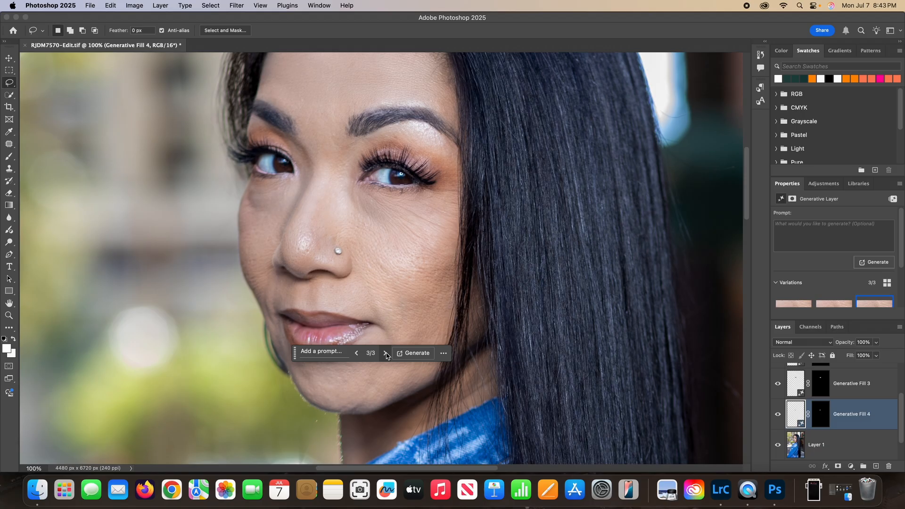
{"action": "key", "text": "super+minus"}
{"action": "key", "text": "super+minus"}
{"action": "key", "text": "super+minus"}
{"action": "key", "text": "super+minus"}
{"action": "key", "text": "super+minus"}
{"action": "key", "text": "super+minus"}
{"action": "key", "text": "super+plus"}
{"action": "key", "text": "super+plus"}
{"action": "key", "text": "super+plus"}
{"action": "key", "text": "super+plus"}
{"action": "key", "text": "super+plus"}
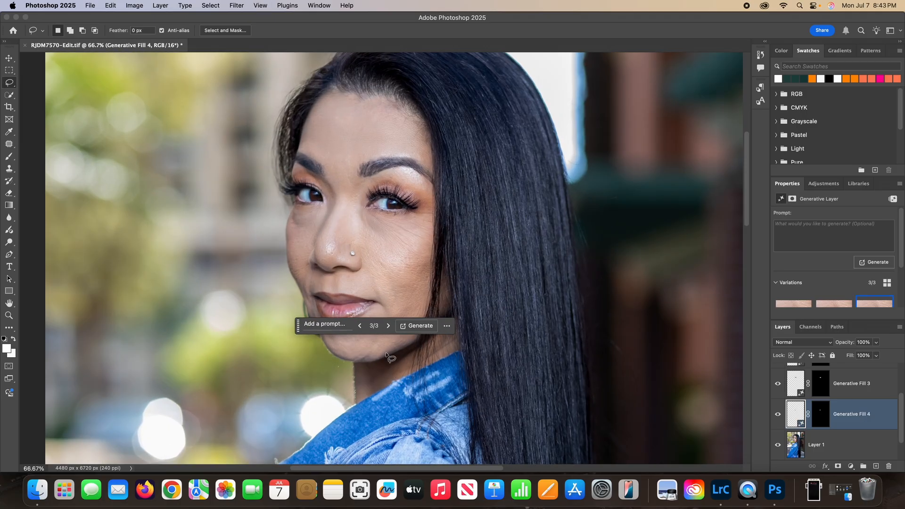
{"action": "key", "text": "super+plus"}
{"action": "key", "text": "super+minus"}
On Layer 1, outline the area beneath the eye farther from the long hair and run Generative Fill with an empty prompt
{"action": "scroll", "coordinate": [806, 450], "scroll_direction": "down", "scroll_amount": 1}
{"action": "left_click", "coordinate": [818, 414]}
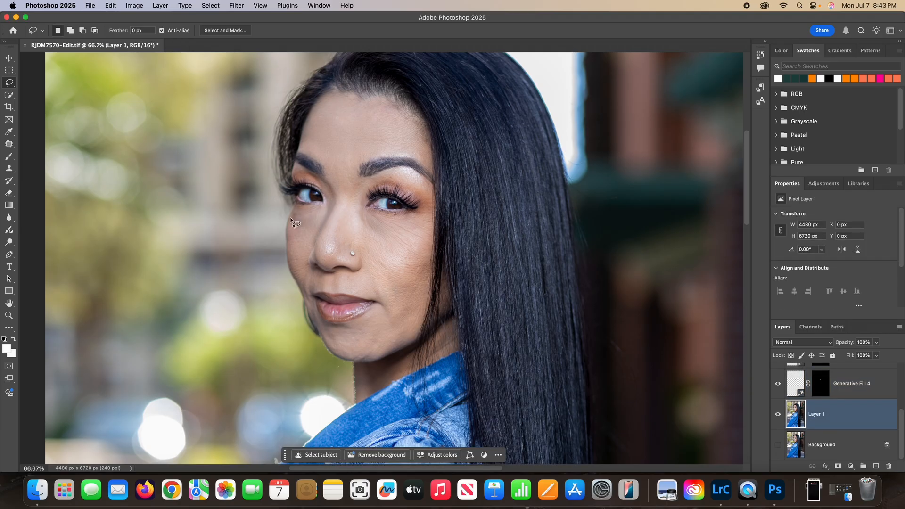
{"action": "mouse_move", "coordinate": [323, 207]}
{"action": "left_mouse_down"}
{"action": "mouse_move", "coordinate": [291, 206]}
{"action": "mouse_move", "coordinate": [293, 227]}
{"action": "mouse_move", "coordinate": [314, 228]}
{"action": "mouse_move", "coordinate": [322, 206]}
{"action": "left_mouse_up"}
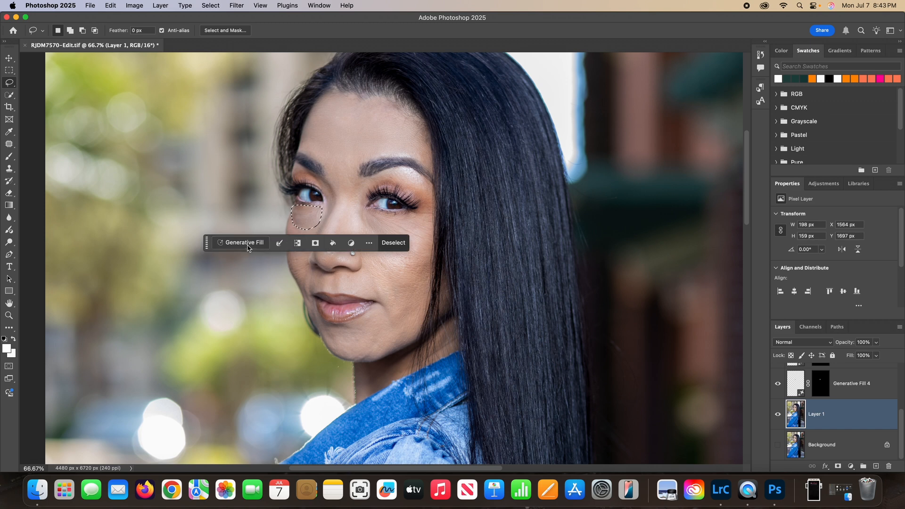
{"action": "left_click", "coordinate": [240, 243]}
{"action": "left_click", "coordinate": [402, 243]}
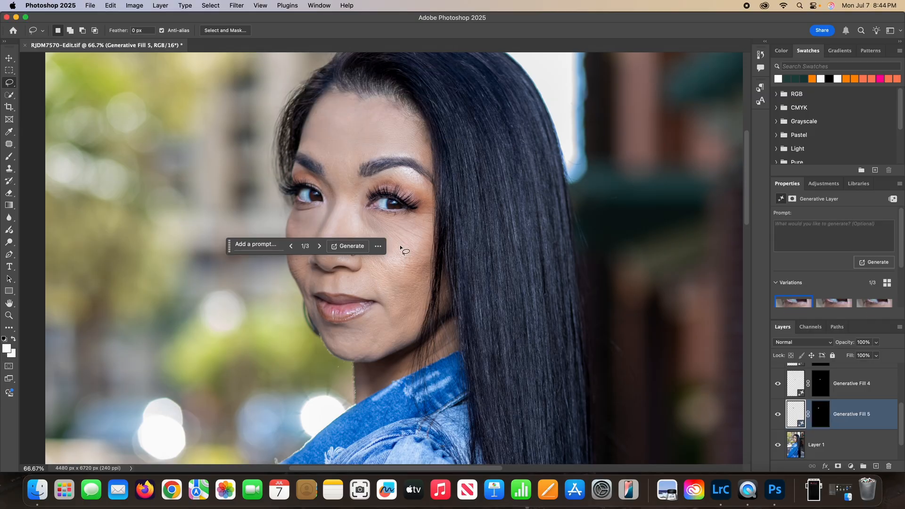
Choose the third variation for this under-eye fill and compare the whole portrait with its layer hidden and shown
{"action": "left_click", "coordinate": [319, 247]}
{"action": "left_click", "coordinate": [319, 246]}
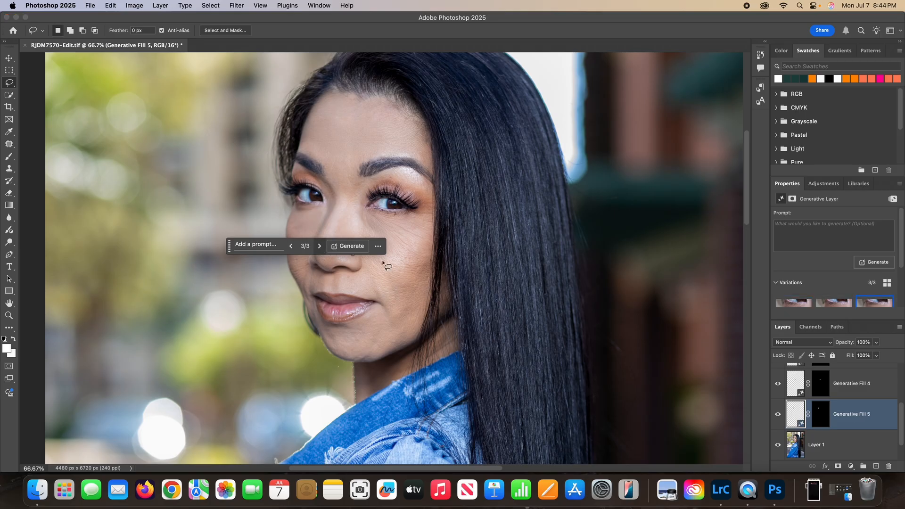
{"action": "key", "text": "super+minus"}
{"action": "key", "text": "super+minus"}
{"action": "key", "text": "super+minus"}
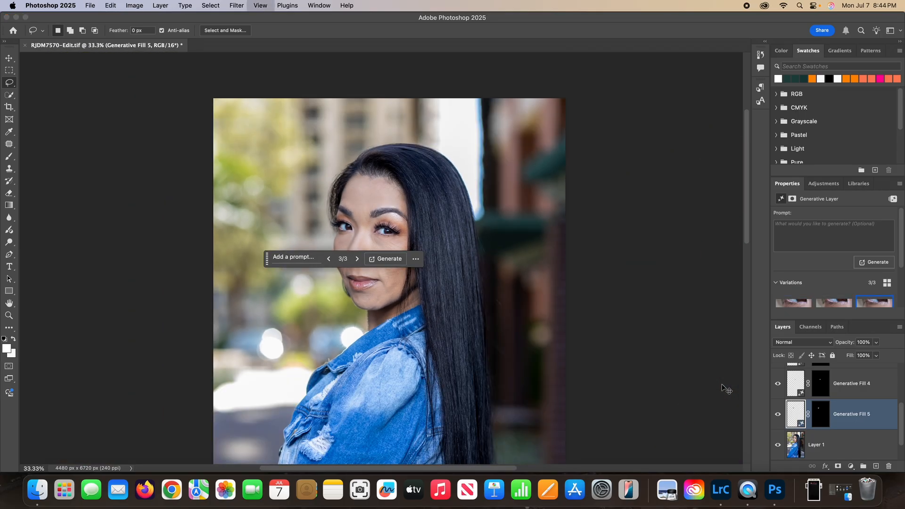
{"action": "key", "text": "super+plus"}
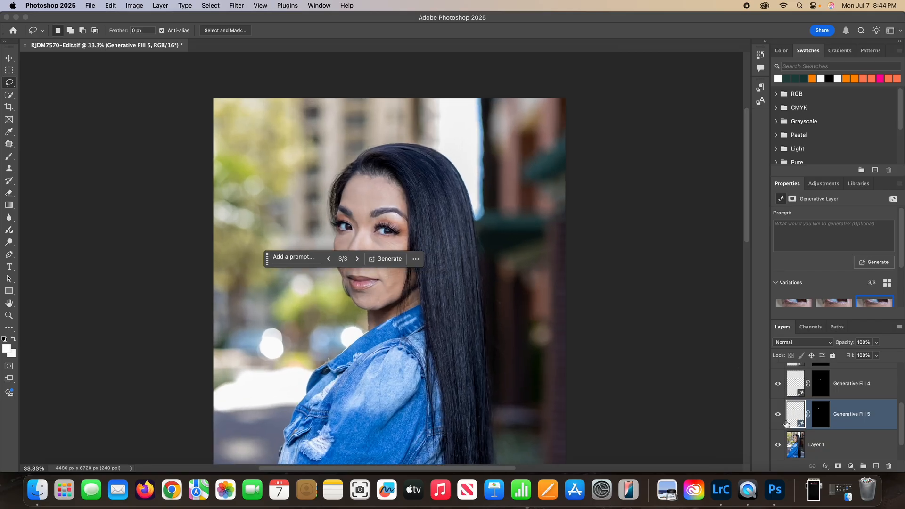
{"action": "left_click", "coordinate": [778, 414]}
{"action": "left_click", "coordinate": [778, 417]}
{"action": "left_click_drag", "start_coordinate": [267, 261], "coordinate": [299, 388]}
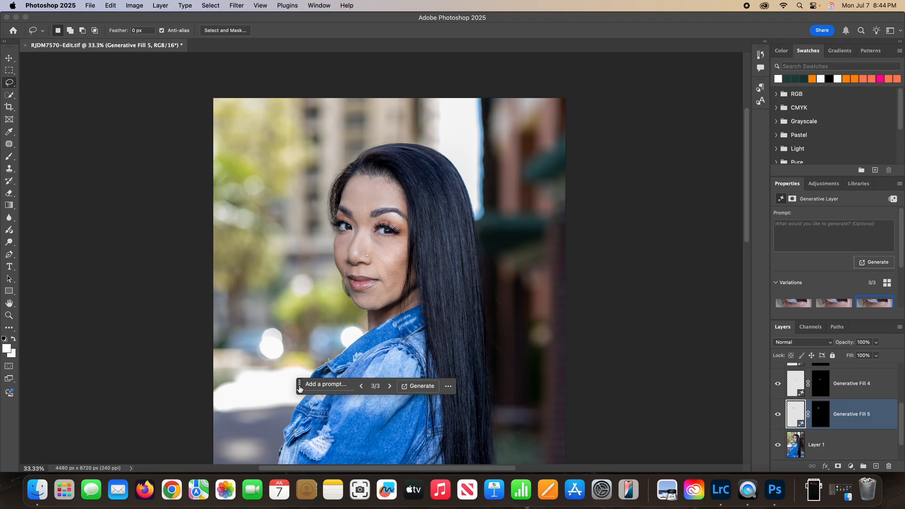
Select all layers from the top Generative Fill down to Background and merge them into a single layer
{"action": "scroll", "coordinate": [850, 392], "scroll_direction": "up", "scroll_amount": 3}
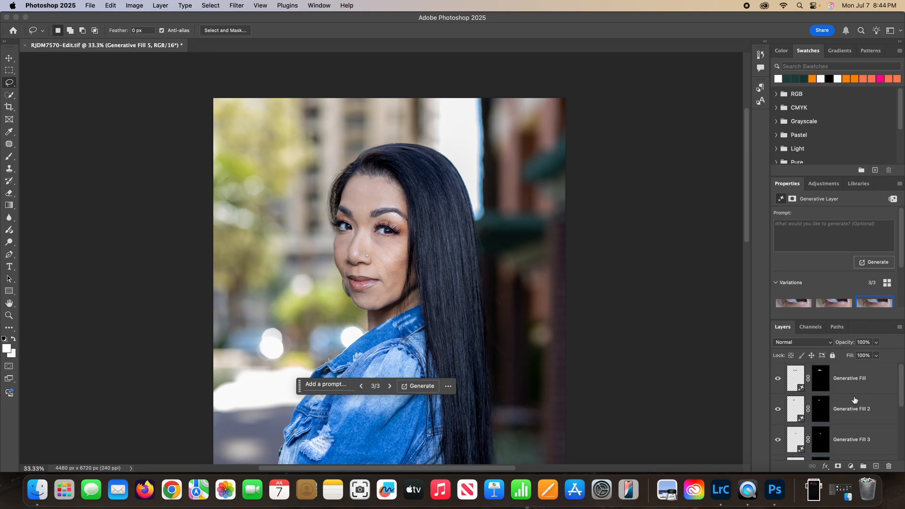
{"action": "left_click", "coordinate": [872, 383]}
{"action": "scroll", "coordinate": [866, 411], "scroll_direction": "down", "scroll_amount": 3}
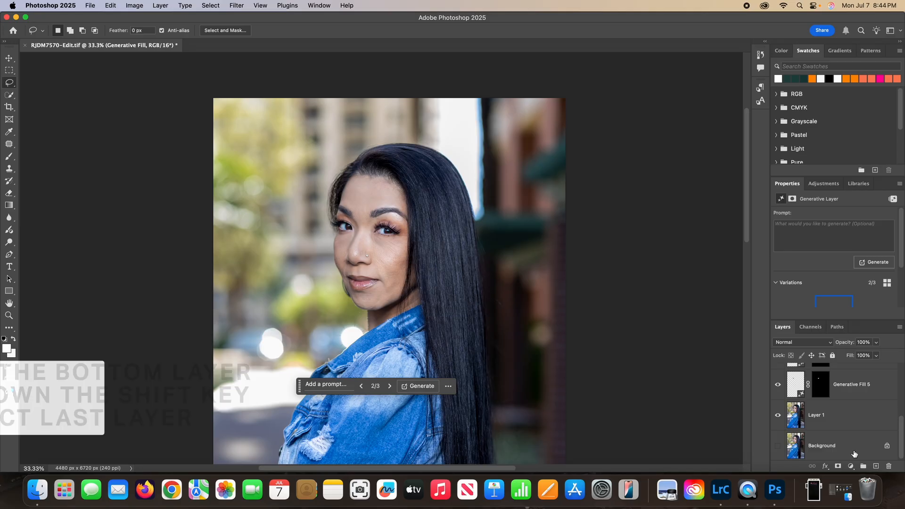
{"action": "left_click", "coordinate": [851, 450], "text": "shift"}
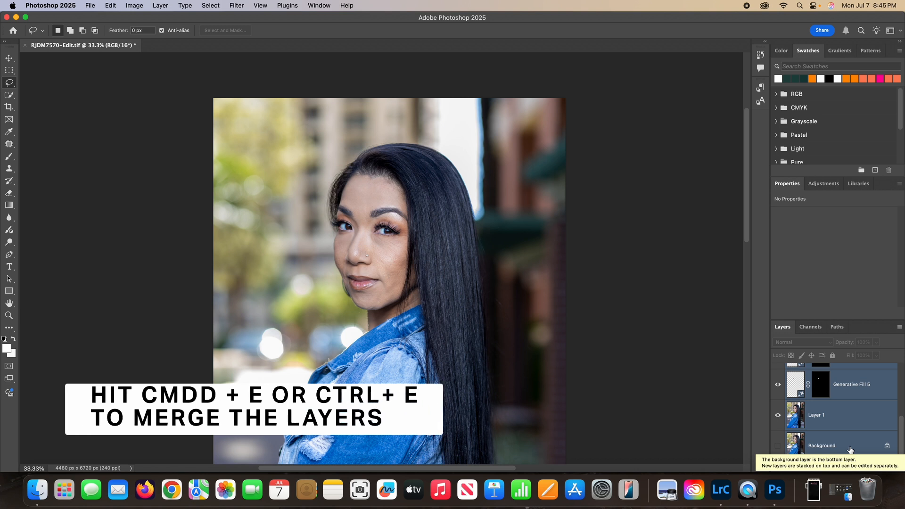
{"action": "key", "text": "super+e"}
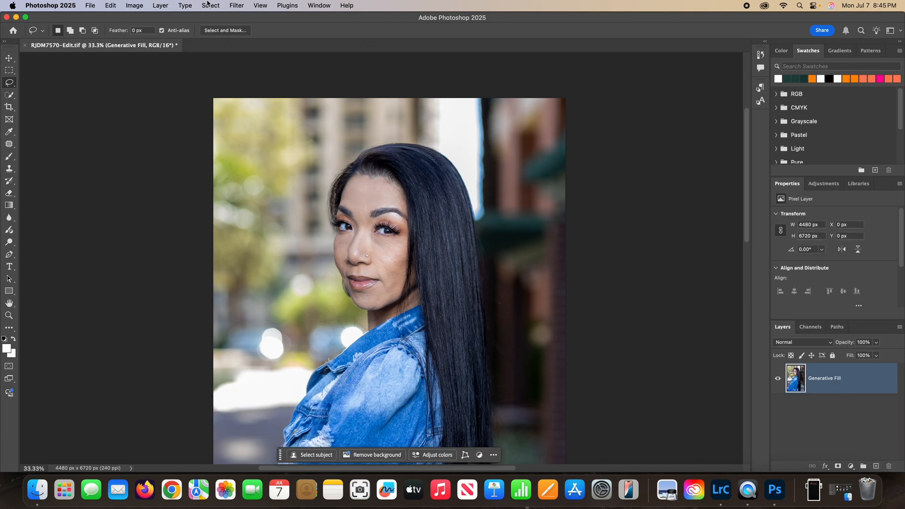
Save the merged portrait in Photoshop format as Model_Final.psd in the RAW folder, with Maximize Compatibility on
{"action": "left_click", "coordinate": [91, 6]}
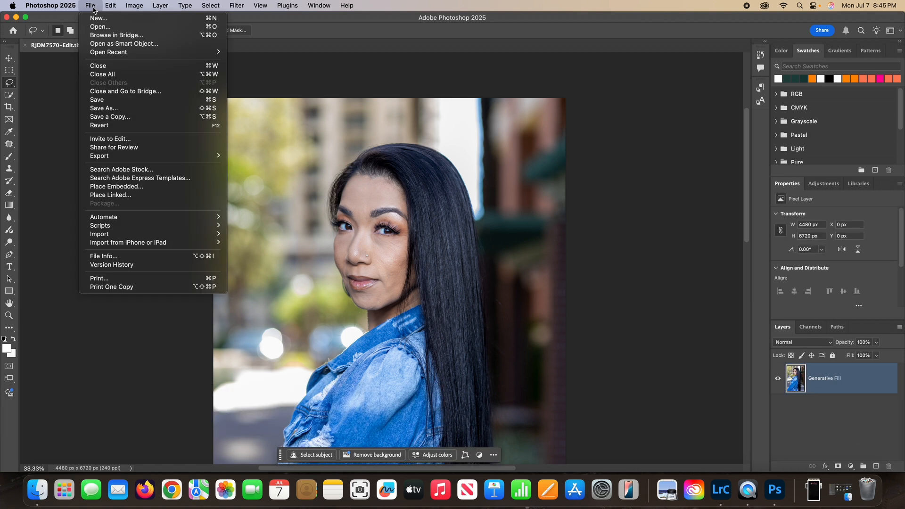
{"action": "left_click", "coordinate": [105, 109]}
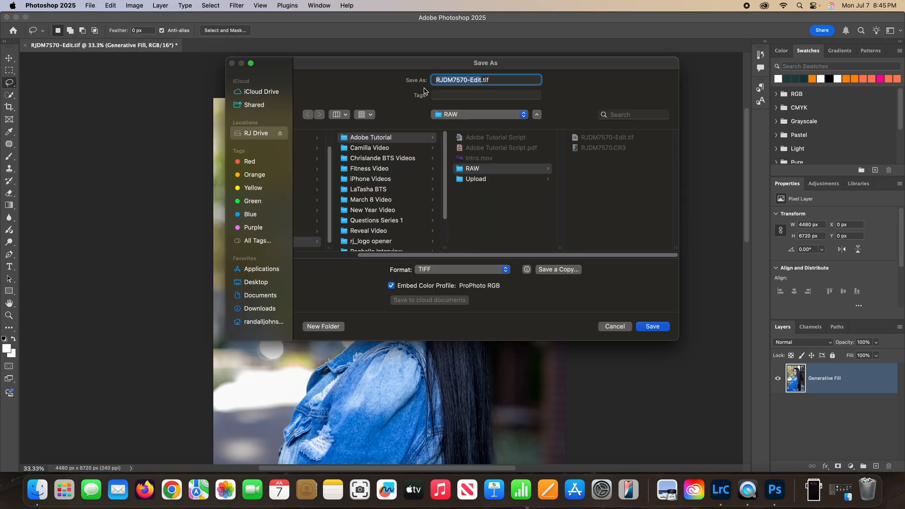
{"action": "left_click", "coordinate": [460, 274]}
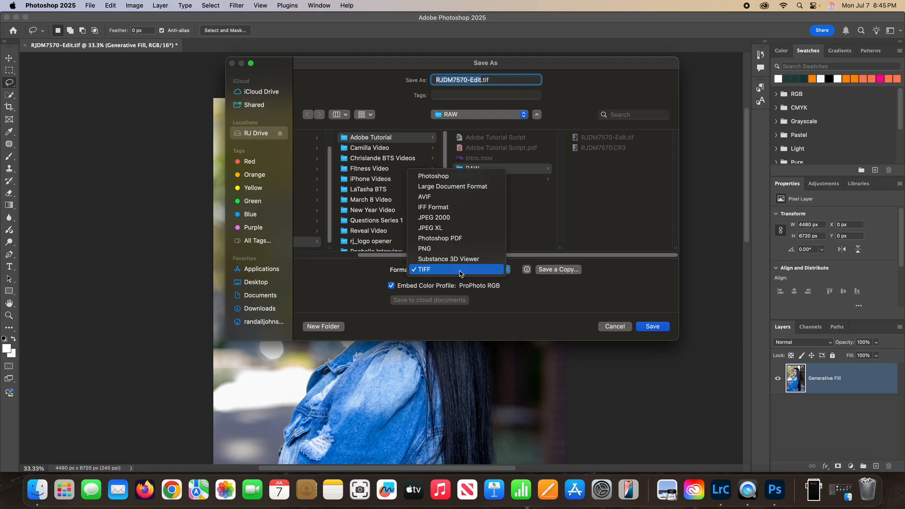
{"action": "left_click", "coordinate": [448, 180]}
{"action": "left_click", "coordinate": [483, 79]}
{"action": "left_click_drag", "start_coordinate": [483, 80], "coordinate": [421, 78]}
{"action": "type", "text": "Model"}
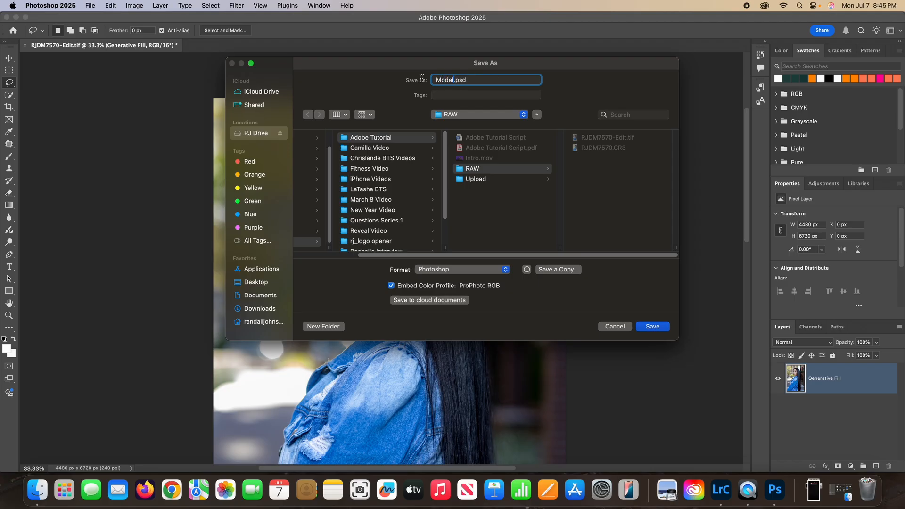
{"action": "type", "text": "_"}
{"action": "type", "text": "Final"}
{"action": "left_click", "coordinate": [661, 327]}
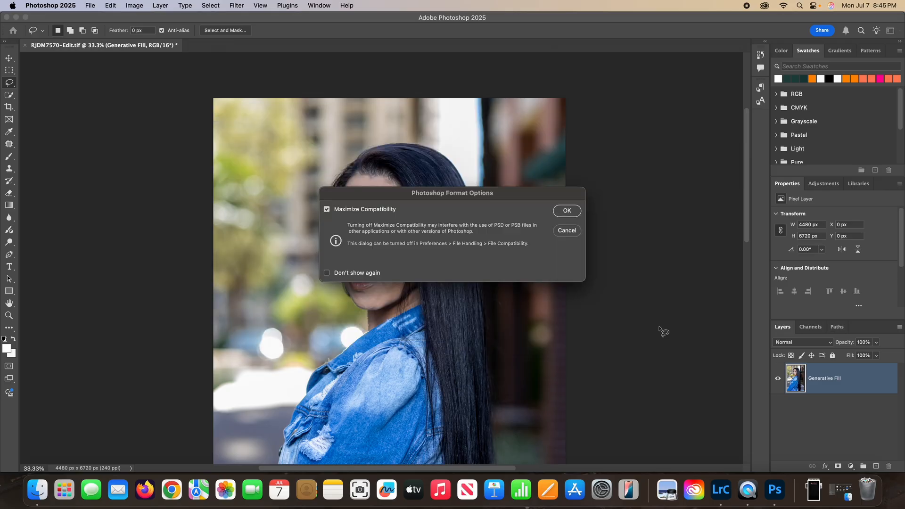
{"action": "left_click", "coordinate": [567, 211]}
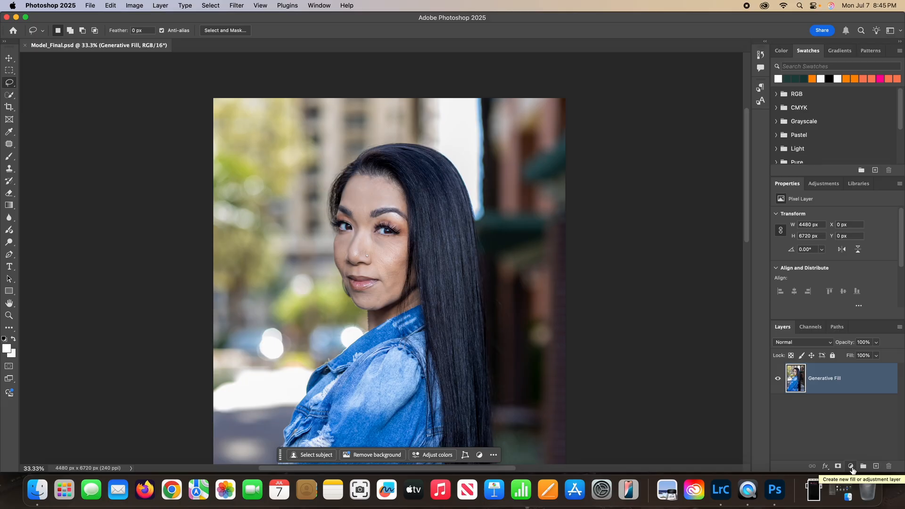
Add a Gradient Map adjustment layer and open the Photographic Toning presets within Legacy Gradients for its gradient
{"action": "left_click", "coordinate": [851, 466]}
{"action": "mouse_move", "coordinate": [853, 469]}
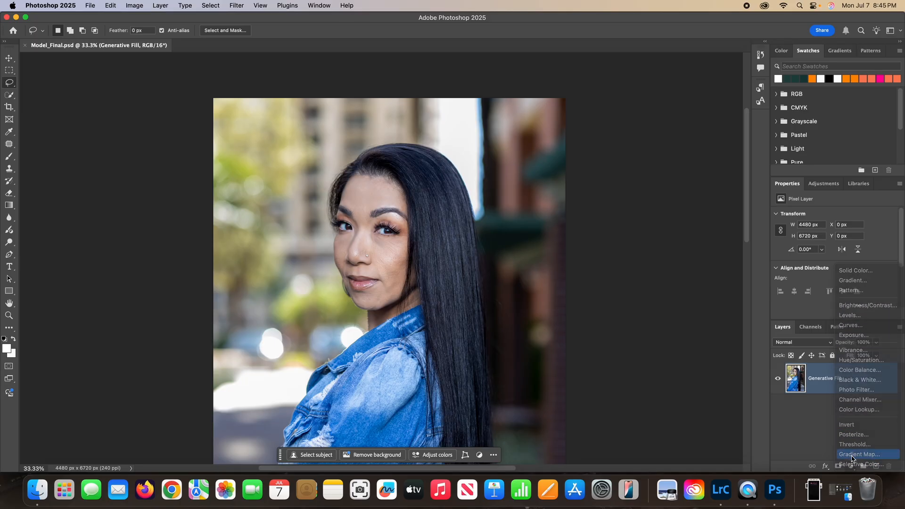
{"action": "left_click", "coordinate": [852, 456]}
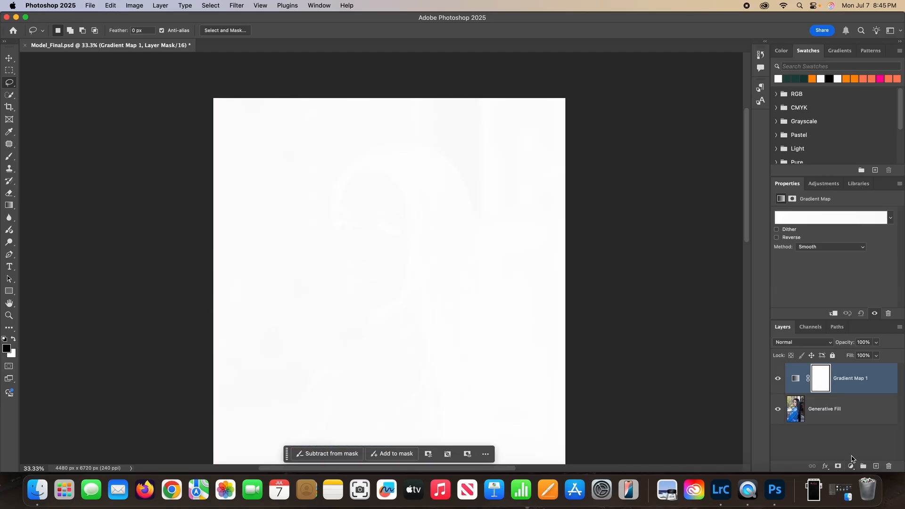
{"action": "left_click", "coordinate": [810, 218]}
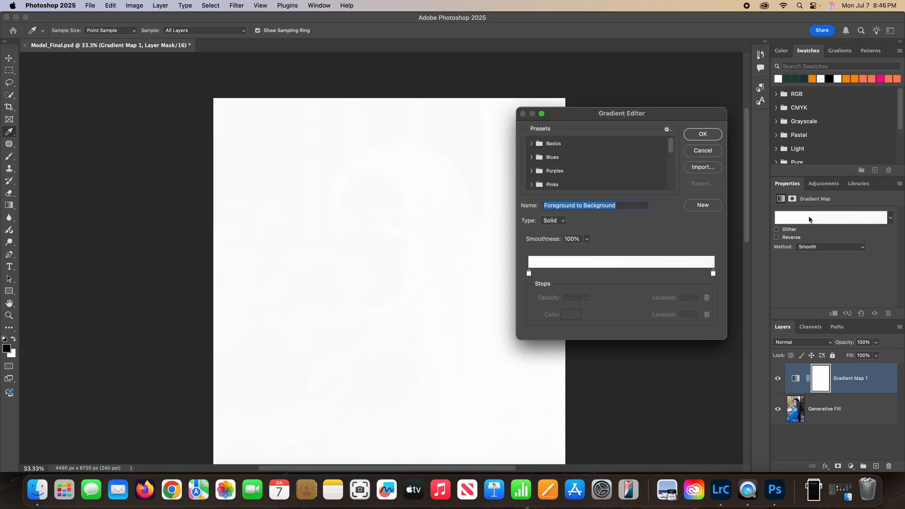
{"action": "scroll", "coordinate": [675, 155], "scroll_direction": "down", "scroll_amount": 5}
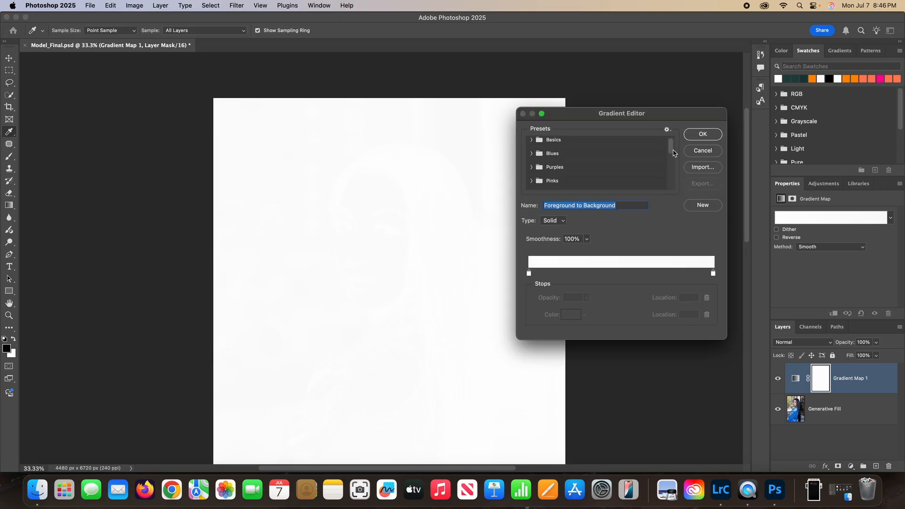
{"action": "scroll", "coordinate": [675, 178], "scroll_direction": "down", "scroll_amount": 3}
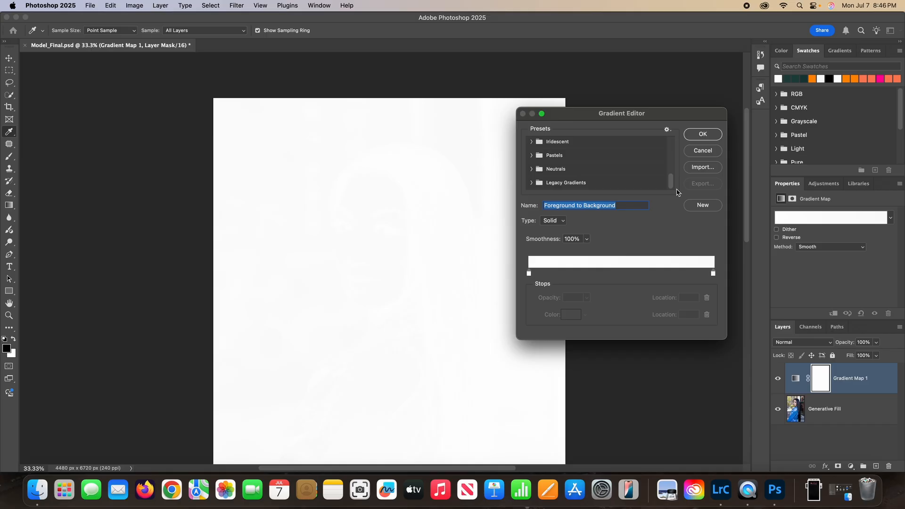
{"action": "left_click", "coordinate": [532, 183]}
{"action": "left_click_drag", "start_coordinate": [672, 161], "coordinate": [671, 180]}
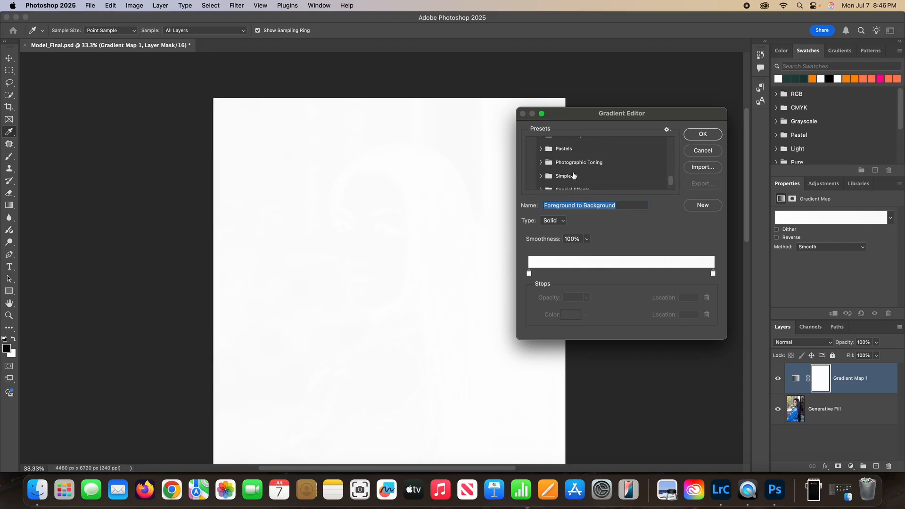
{"action": "left_click", "coordinate": [541, 163]}
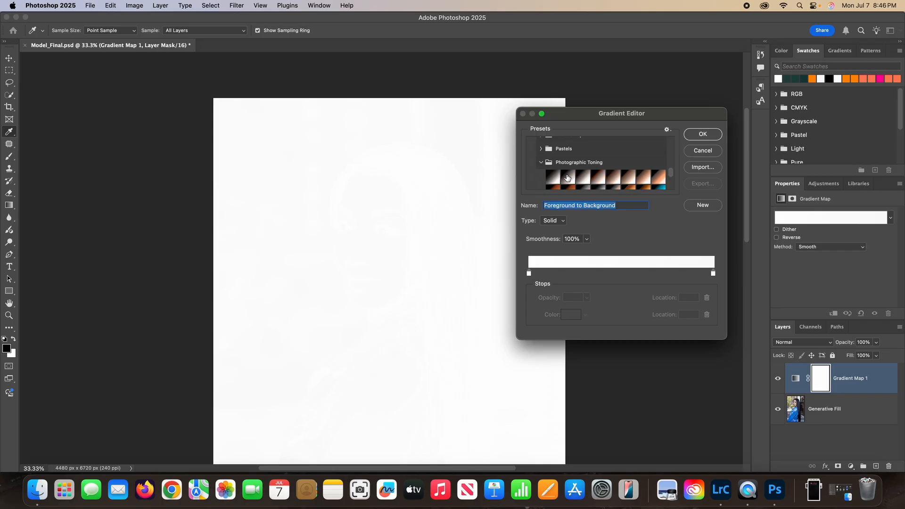
Try several Photographic Toning presets on the portrait and apply Selenium 1 as the gradient map
{"action": "left_click", "coordinate": [568, 177]}
{"action": "left_click", "coordinate": [580, 180]}
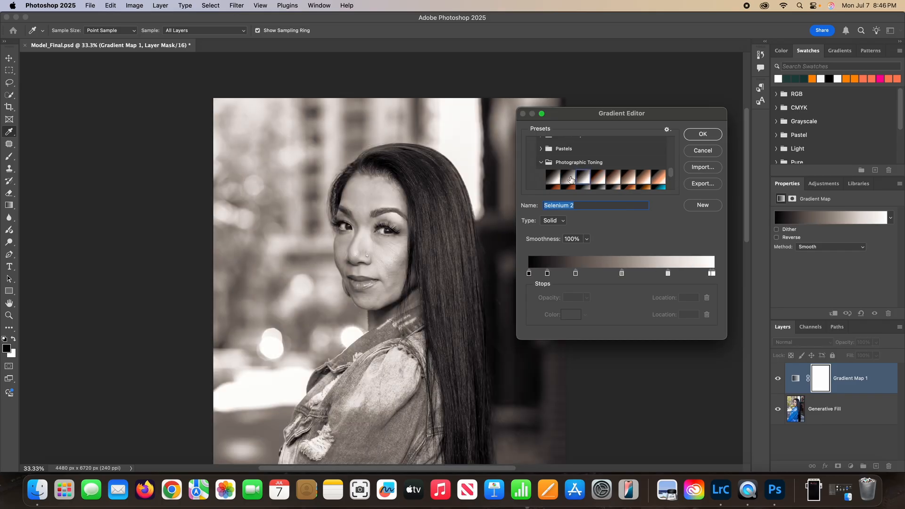
{"action": "left_click", "coordinate": [567, 177]}
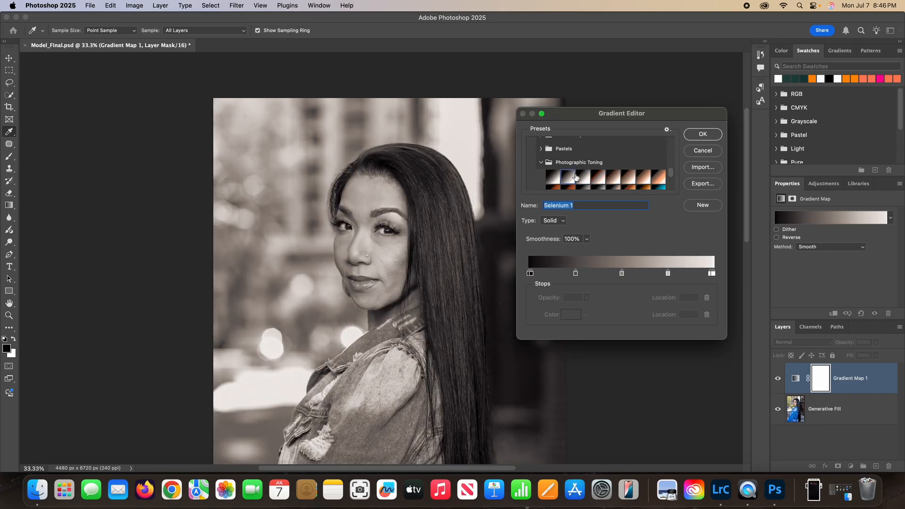
{"action": "left_click", "coordinate": [584, 177]}
{"action": "left_click", "coordinate": [550, 178]}
{"action": "left_click", "coordinate": [585, 178]}
{"action": "left_click", "coordinate": [595, 178]}
{"action": "left_click", "coordinate": [577, 182]}
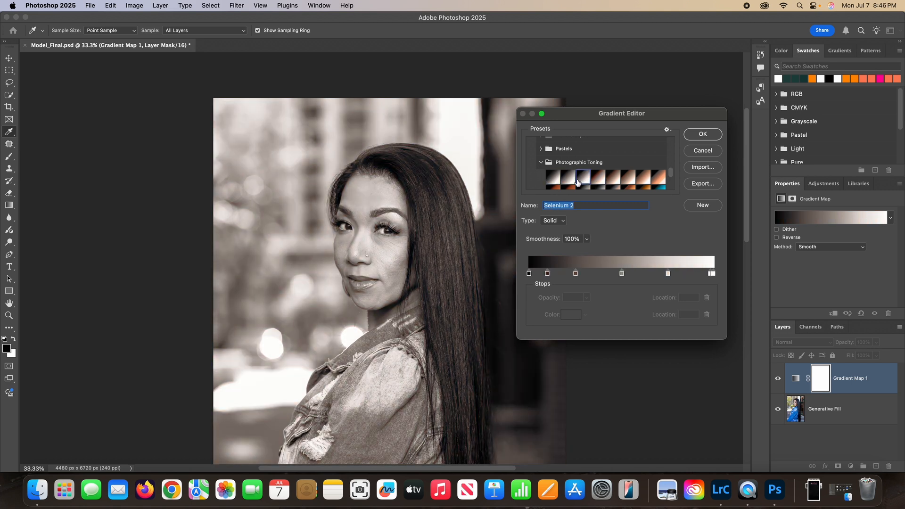
{"action": "left_click", "coordinate": [564, 178]}
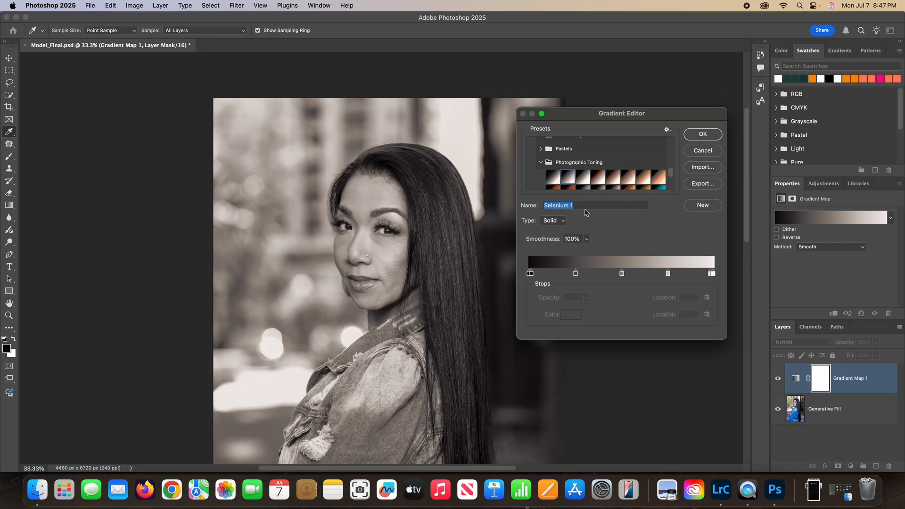
{"action": "left_click", "coordinate": [701, 135]}
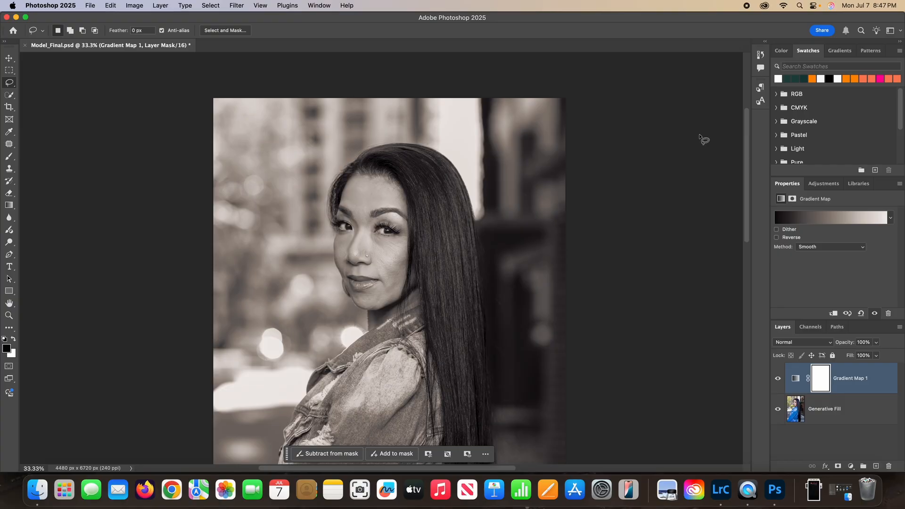
Set the Gradient Map layer to Soft Light at 50% opacity and compare the portrait with it hidden and shown
{"action": "left_click", "coordinate": [783, 340]}
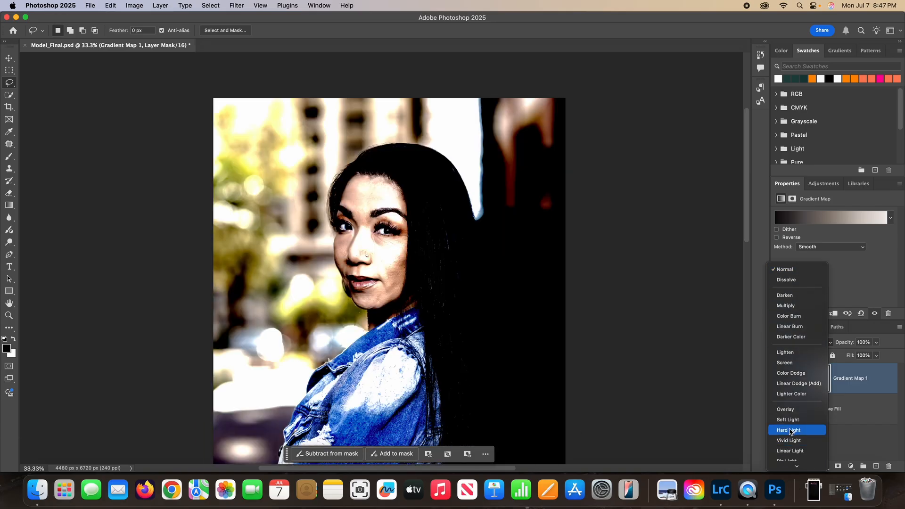
{"action": "left_click", "coordinate": [790, 420]}
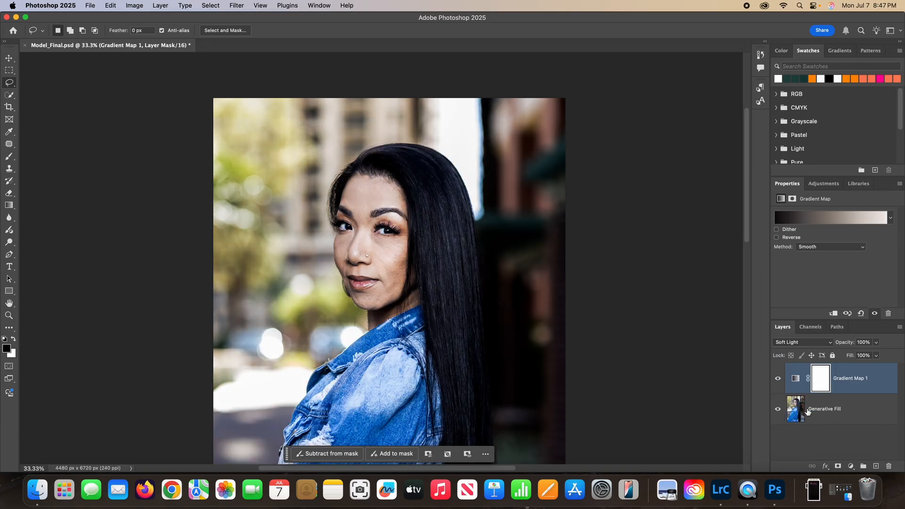
{"action": "left_click", "coordinate": [855, 342]}
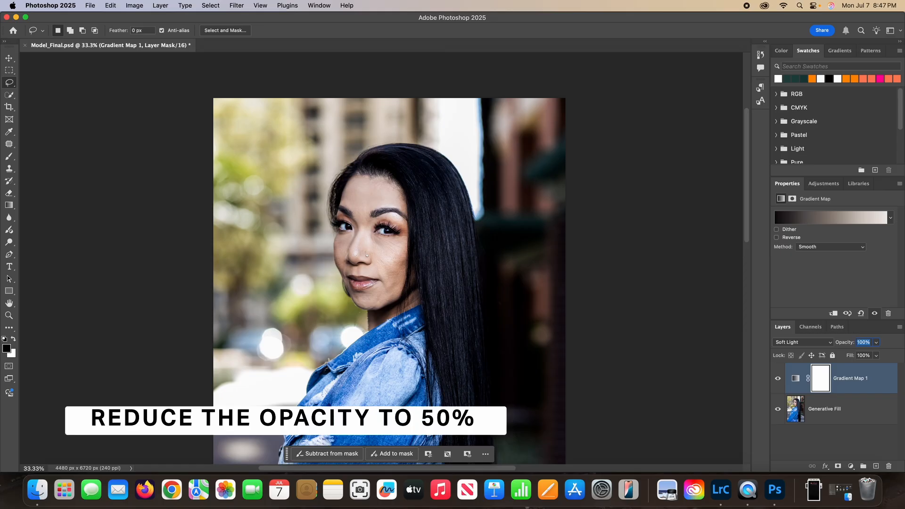
{"action": "type", "text": "50"}
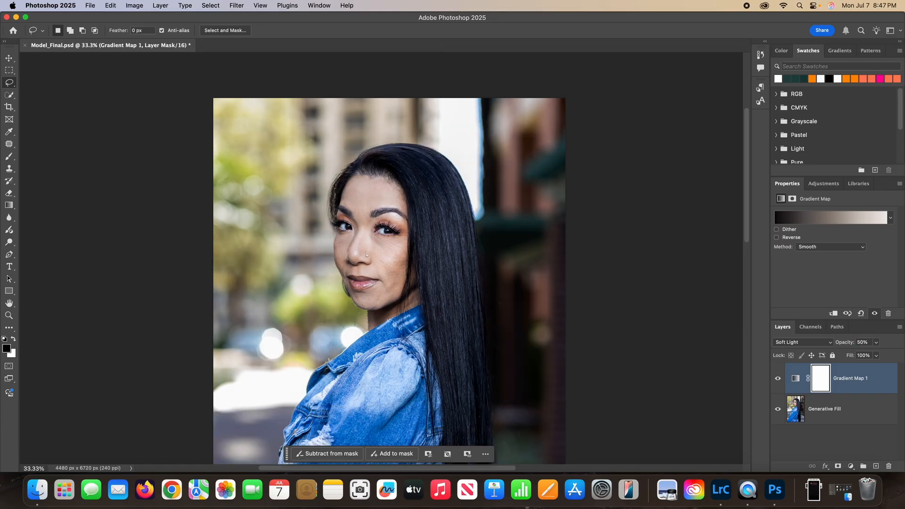
{"action": "left_click", "coordinate": [778, 380]}
{"action": "left_click", "coordinate": [778, 380]}
{"action": "left_click", "coordinate": [778, 379]}
{"action": "left_click", "coordinate": [778, 379]}
{"action": "left_click", "coordinate": [779, 380]}
{"action": "left_click", "coordinate": [778, 380]}
Set the Gradient Map layer's opacity to 30% and compare the portrait with the layer hidden and shown
{"action": "left_click", "coordinate": [856, 342]}
{"action": "type", "text": "30"}
{"action": "key", "text": "Return"}
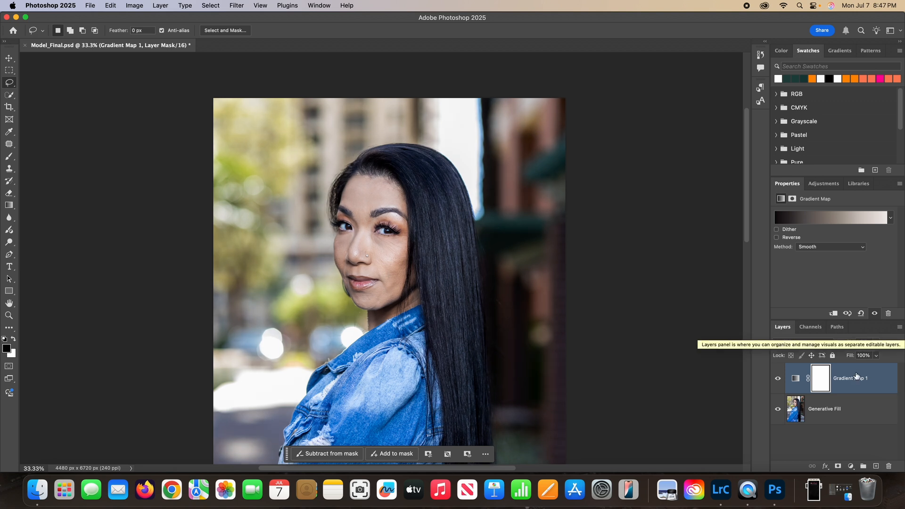
{"action": "left_click", "coordinate": [779, 380]}
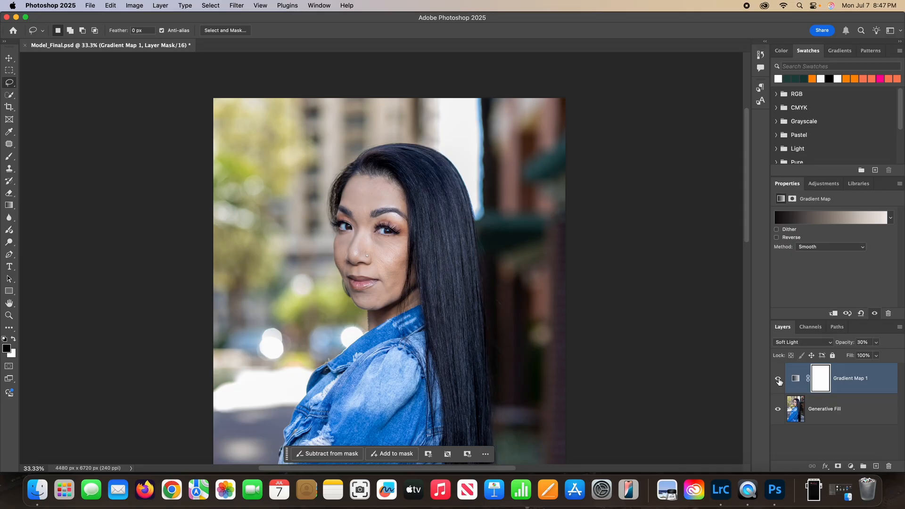
{"action": "left_click", "coordinate": [779, 381]}
{"action": "left_click", "coordinate": [780, 381]}
{"action": "left_click", "coordinate": [779, 381]}
Check the gradient map's effect on the full-length image and save the changes to Model_Final.psd
{"action": "key", "text": "super+minus"}
{"action": "key", "text": "super+minus"}
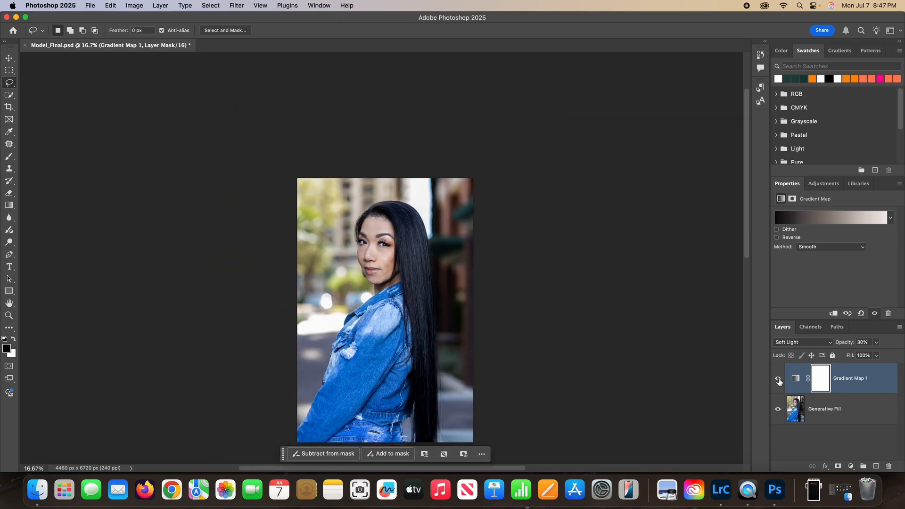
{"action": "left_click", "coordinate": [779, 381]}
{"action": "left_click", "coordinate": [780, 381]}
{"action": "key", "text": "super+s"}
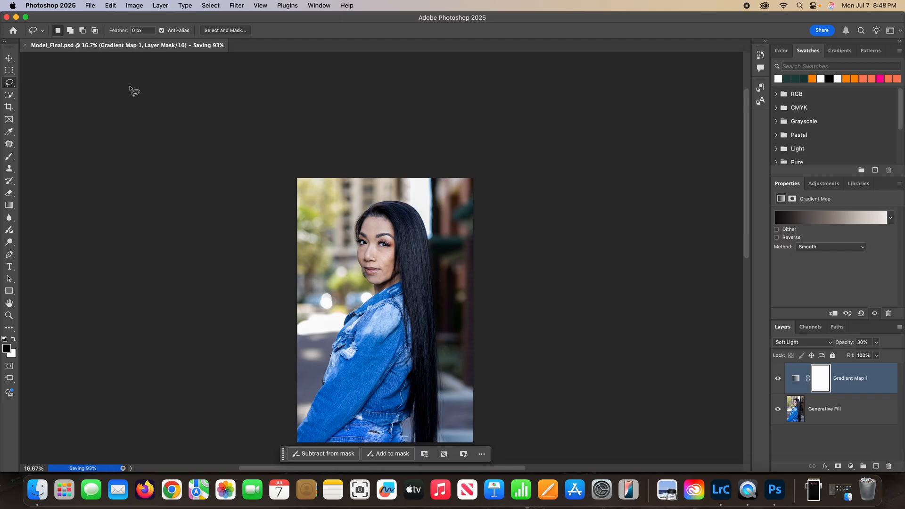
Start a Quick Export as PNG and choose the Adobe Tutorial folder under Videos on RJ Drive as the destination
{"action": "left_click", "coordinate": [92, 6]}
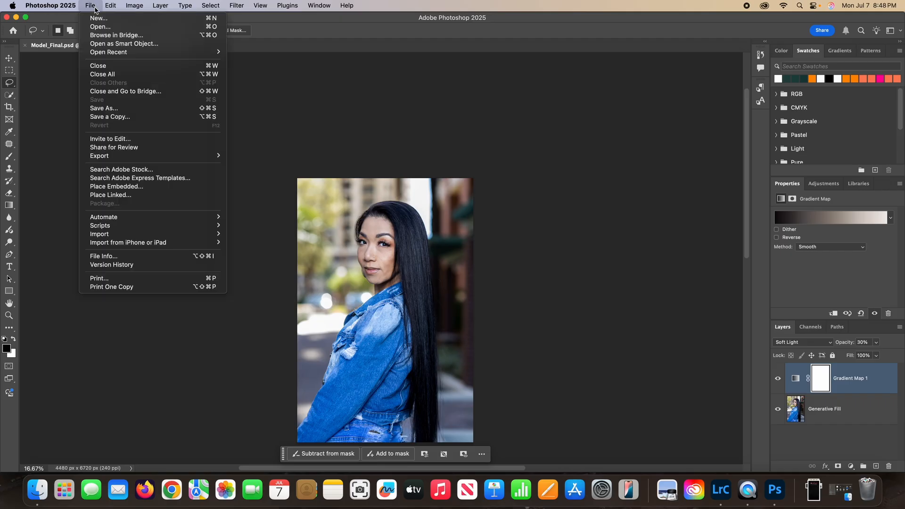
{"action": "mouse_move", "coordinate": [124, 157]}
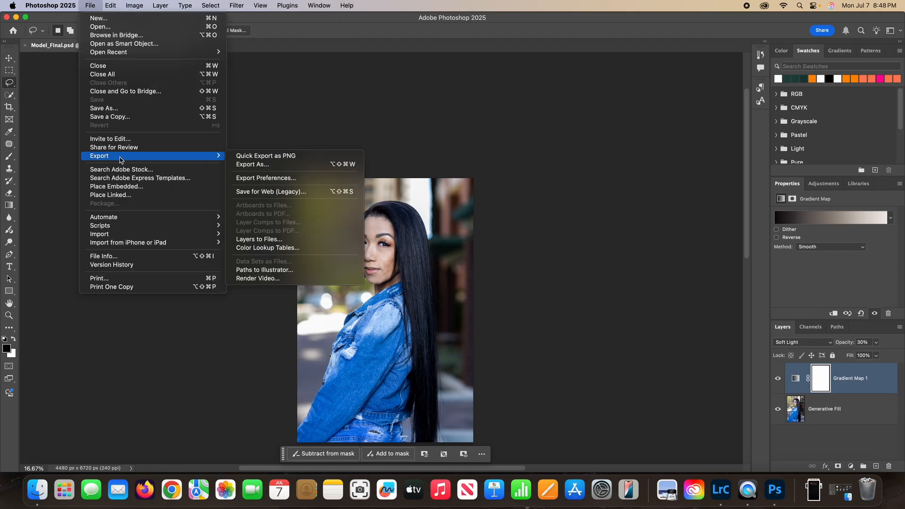
{"action": "left_click", "coordinate": [258, 158]}
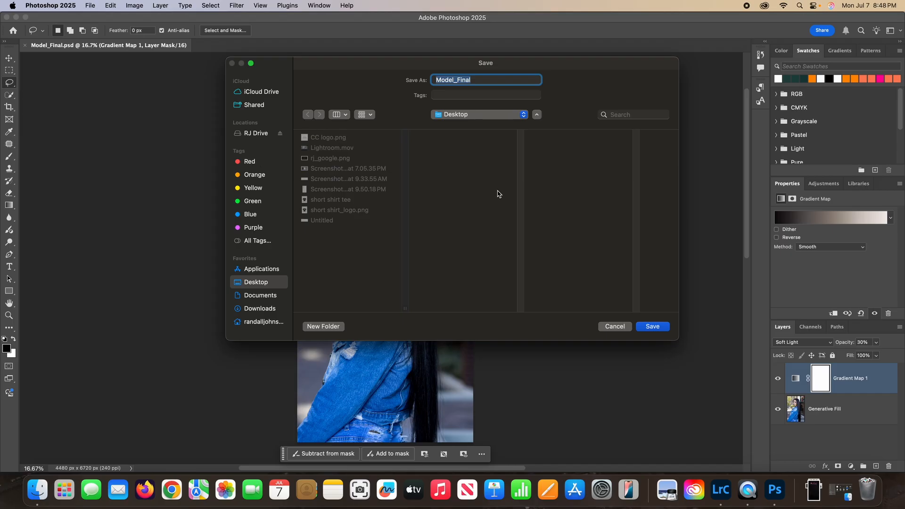
{"action": "left_click", "coordinate": [255, 136]}
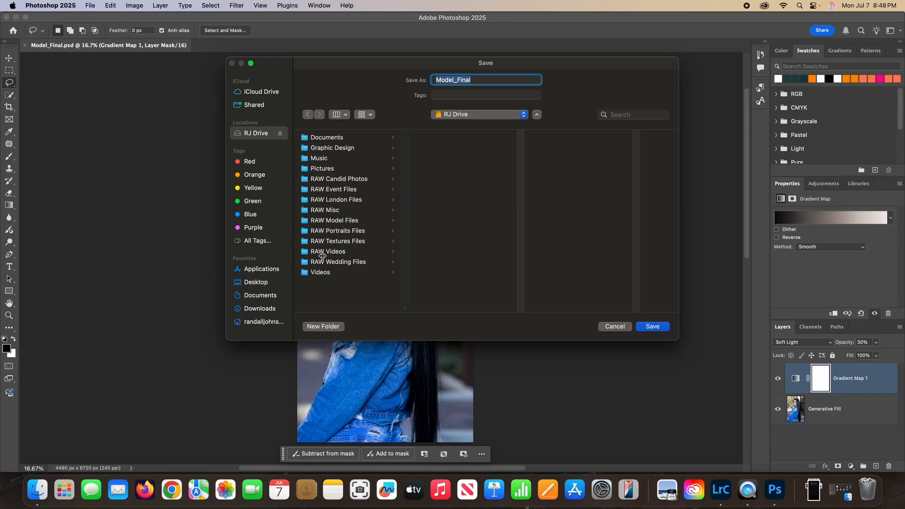
{"action": "left_click", "coordinate": [322, 274]}
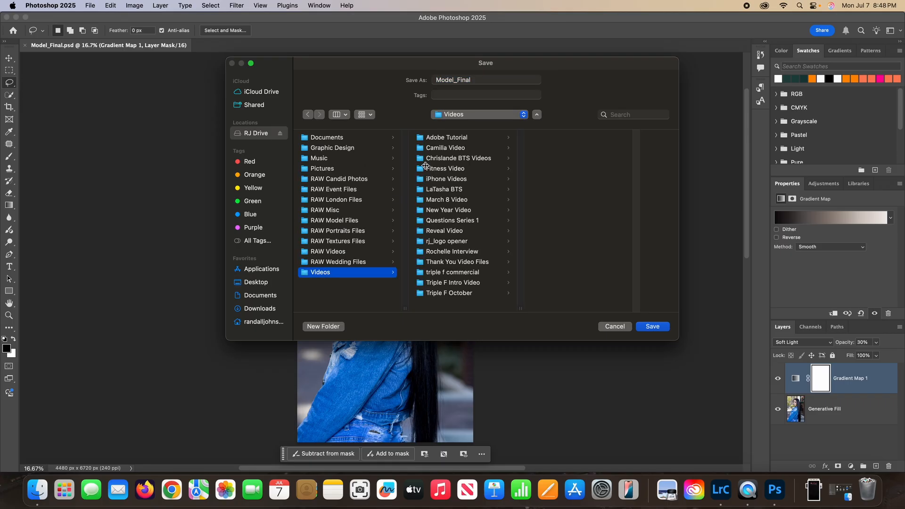
{"action": "left_click", "coordinate": [447, 137]}
{"action": "left_click", "coordinate": [549, 169]}
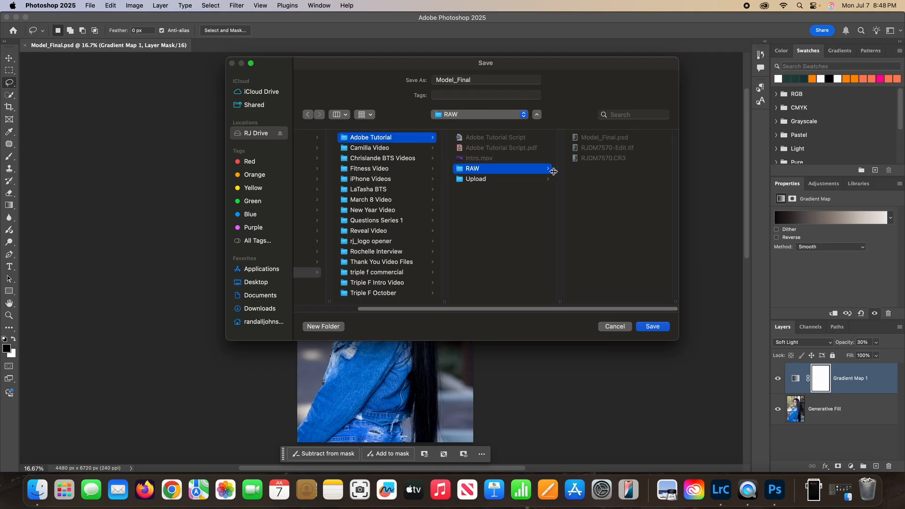
{"action": "left_click", "coordinate": [488, 197]}
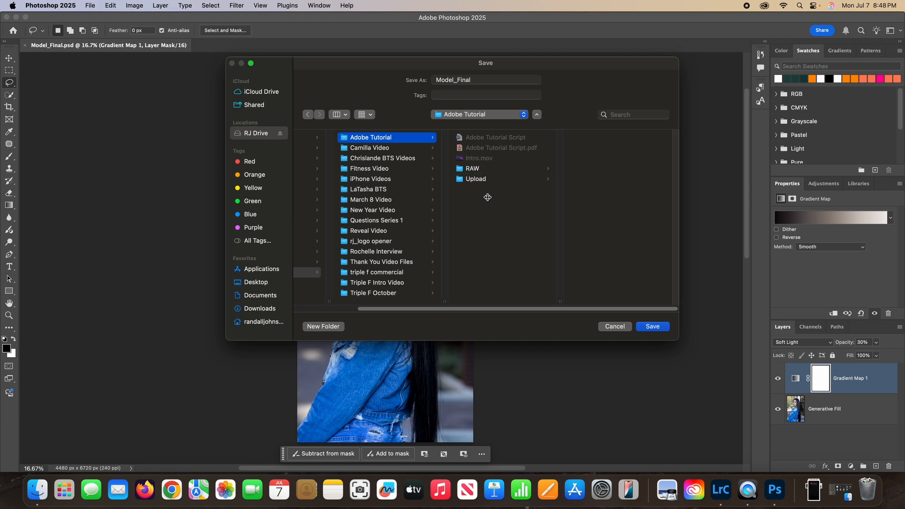
Create a folder named FINAL inside Adobe Tutorial and export the PNG there as Model_Final
{"action": "left_click", "coordinate": [323, 326]}
{"action": "type", "text": "FINAL"}
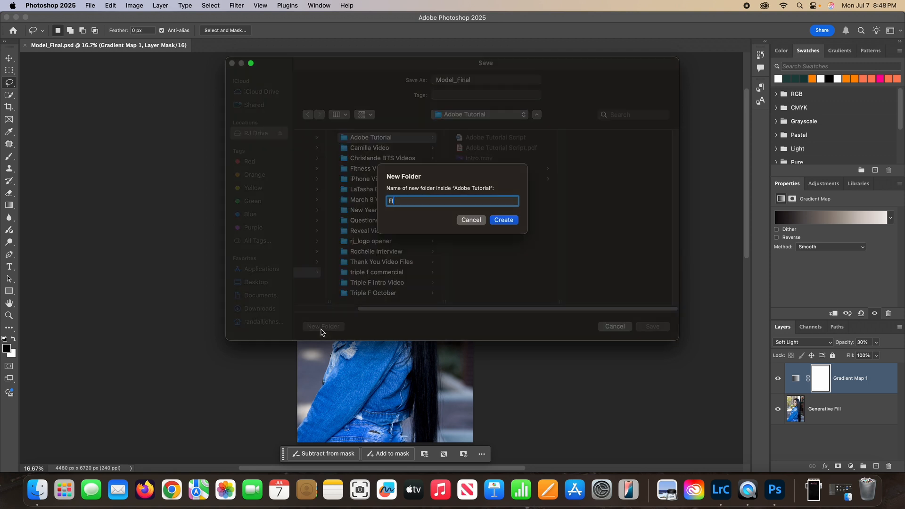
{"action": "left_click", "coordinate": [505, 220]}
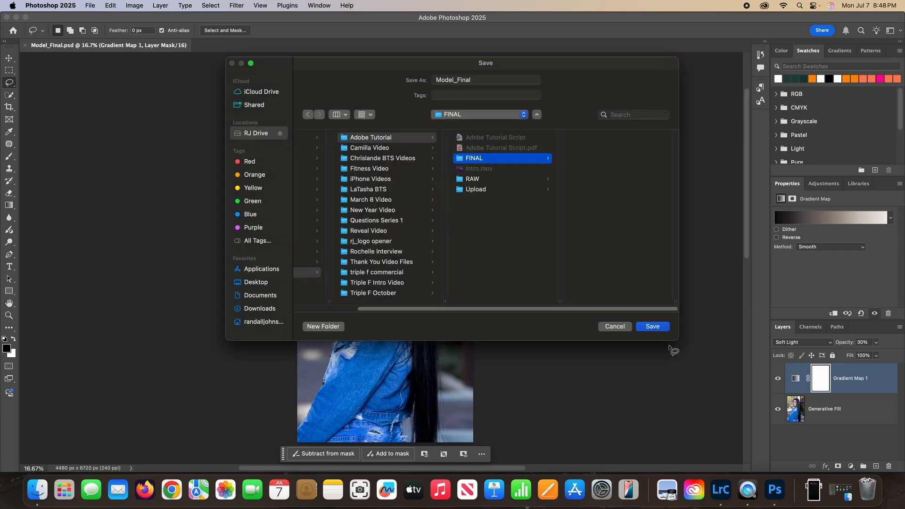
{"action": "left_click", "coordinate": [652, 326]}
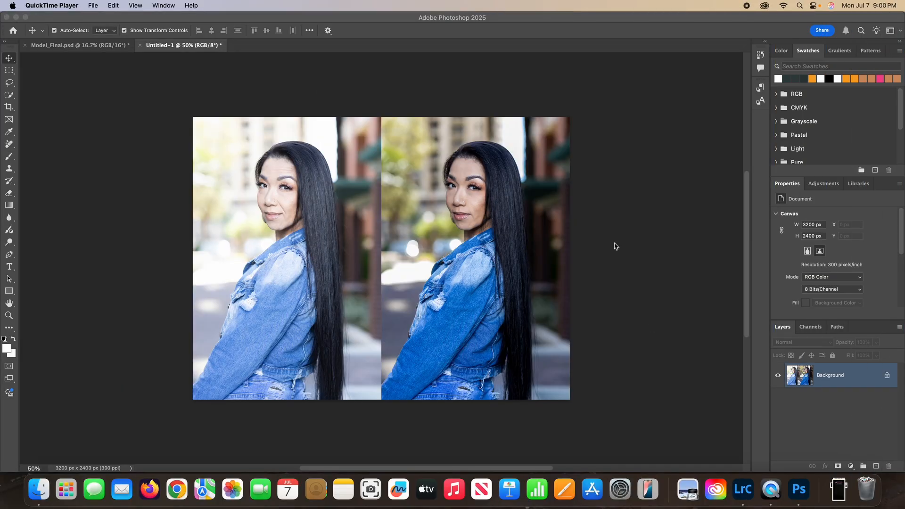